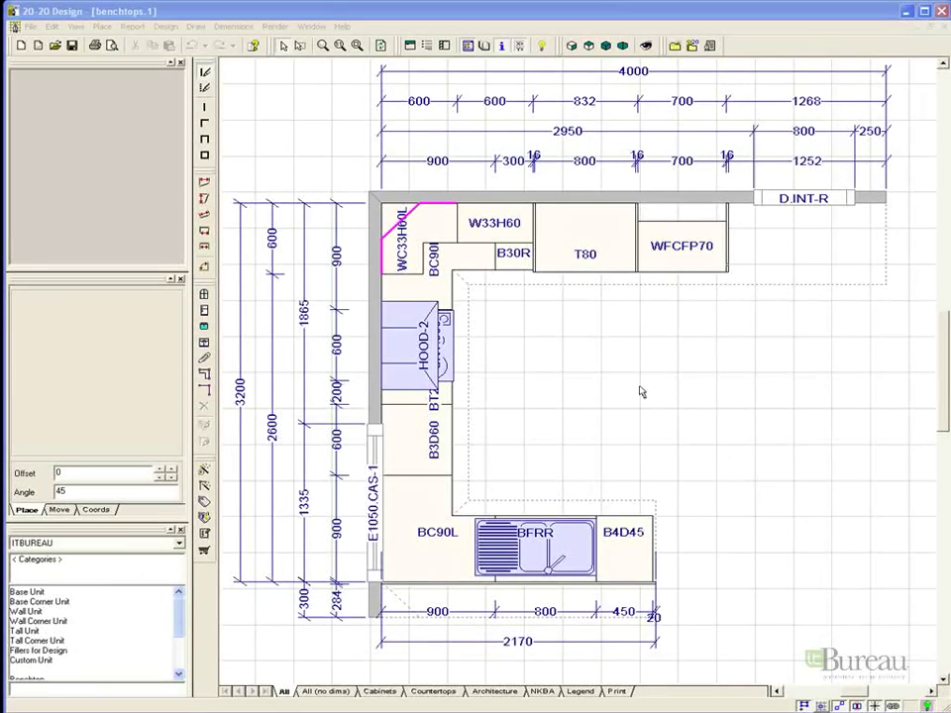
# - Switch the kitchen plan to the 'All (no dims)' layer, hiding the 3200 dimension and others
pyautogui.click(166, 28)
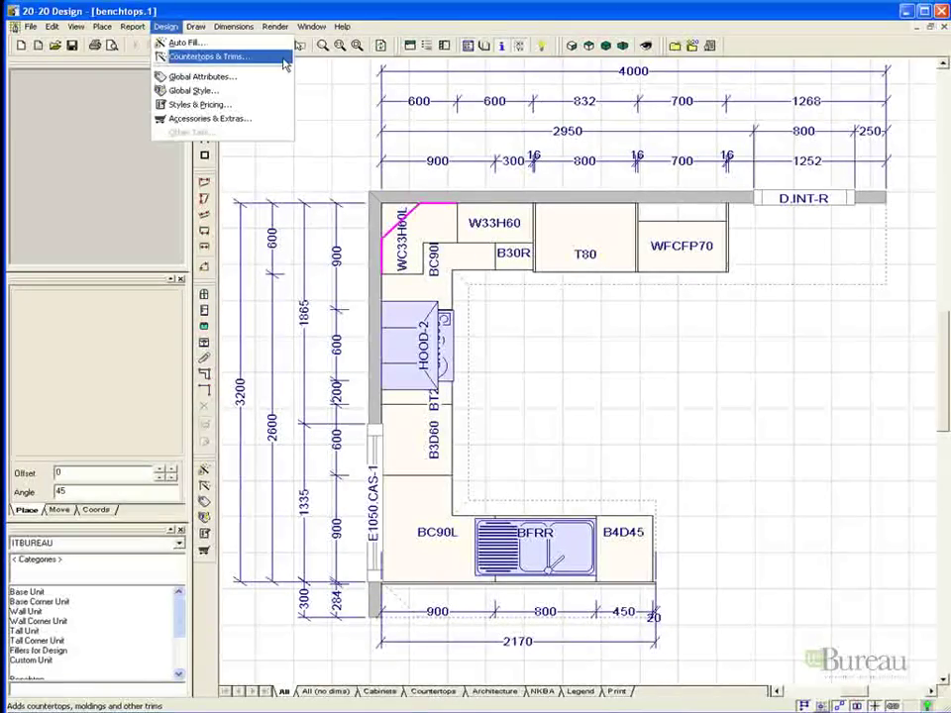
pyautogui.click(309, 91)
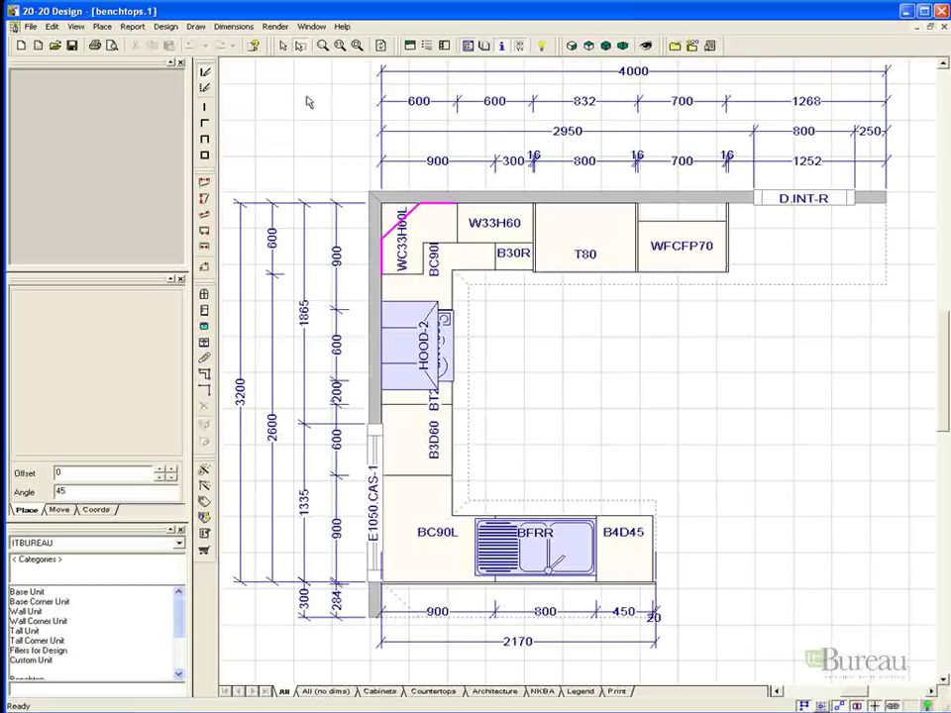
pyautogui.click(230, 479)
pyautogui.moveTo(402, 380)
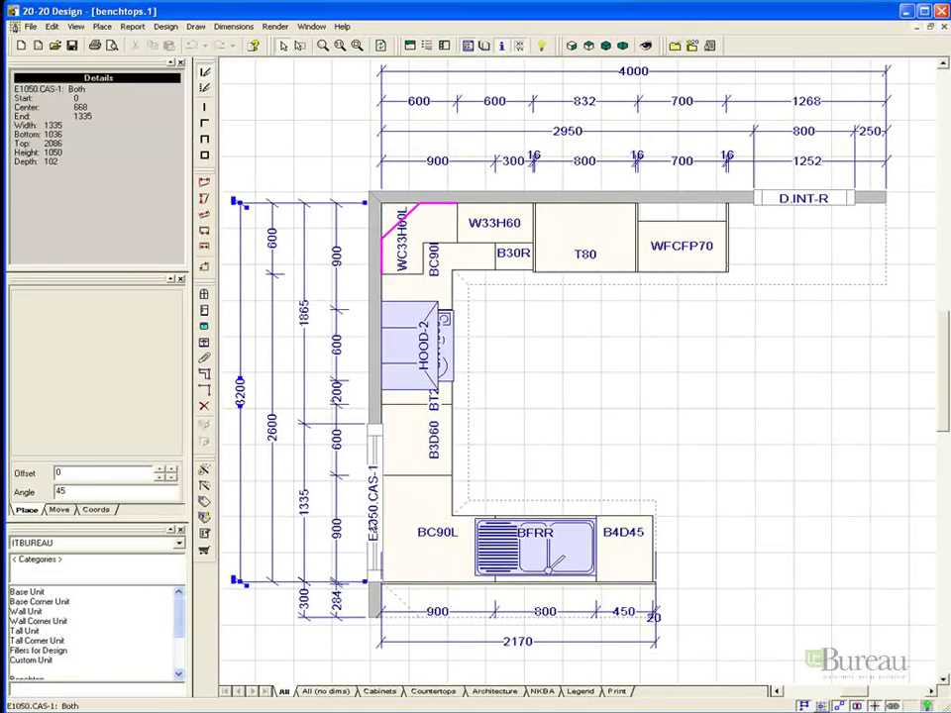
pyautogui.click(302, 643)
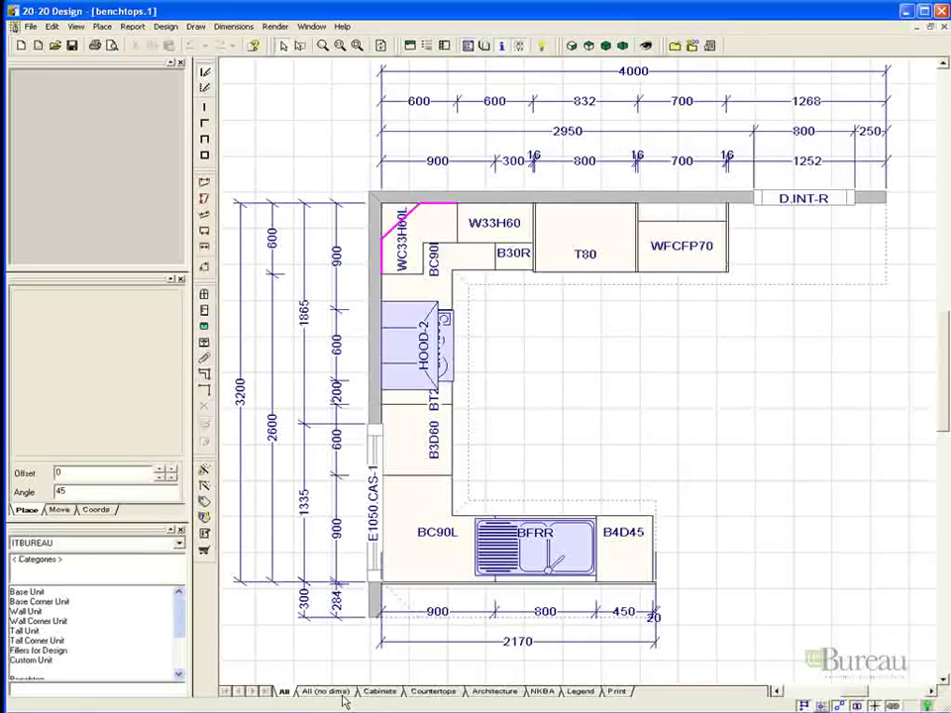
pyautogui.click(327, 691)
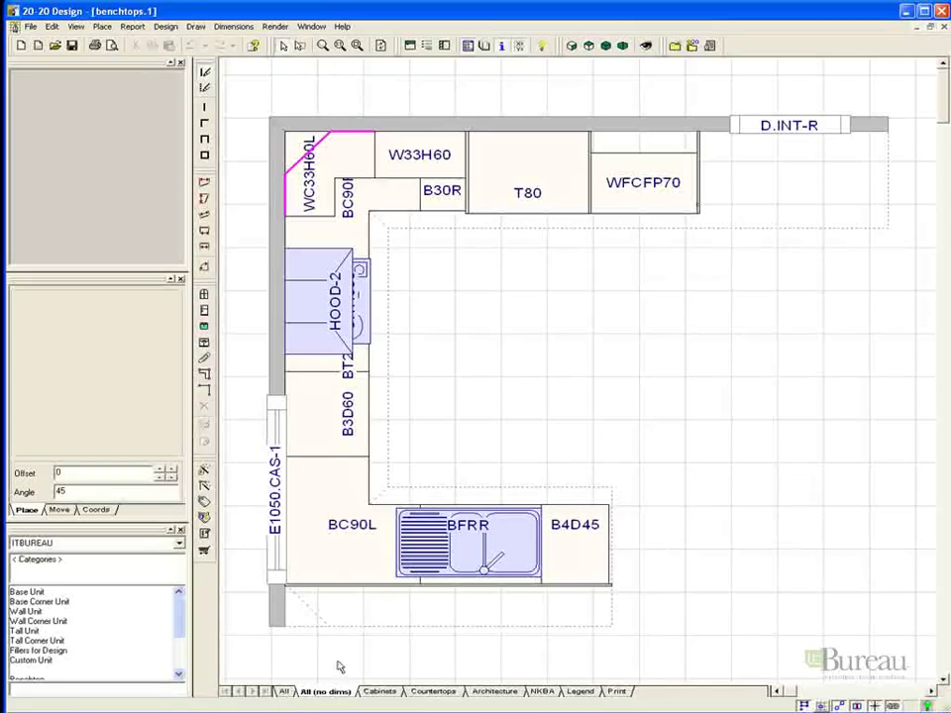
# - In Countertops & Trims, choose Benchtop countertops and Toekick toe kicks, leaving top moldings unchanged
pyautogui.click(205, 495)
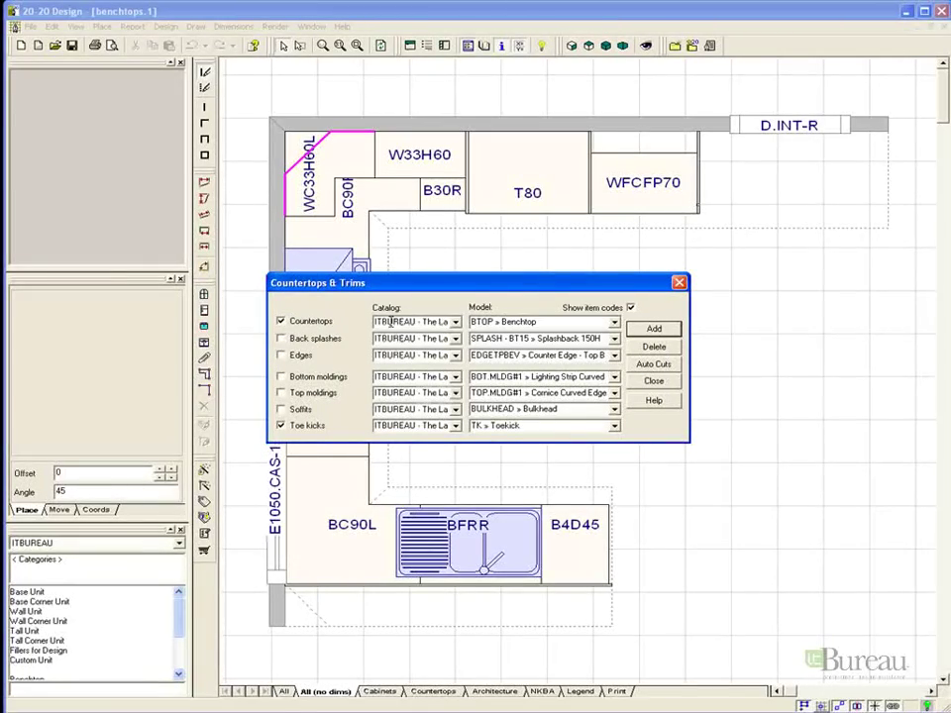
pyautogui.click(604, 322)
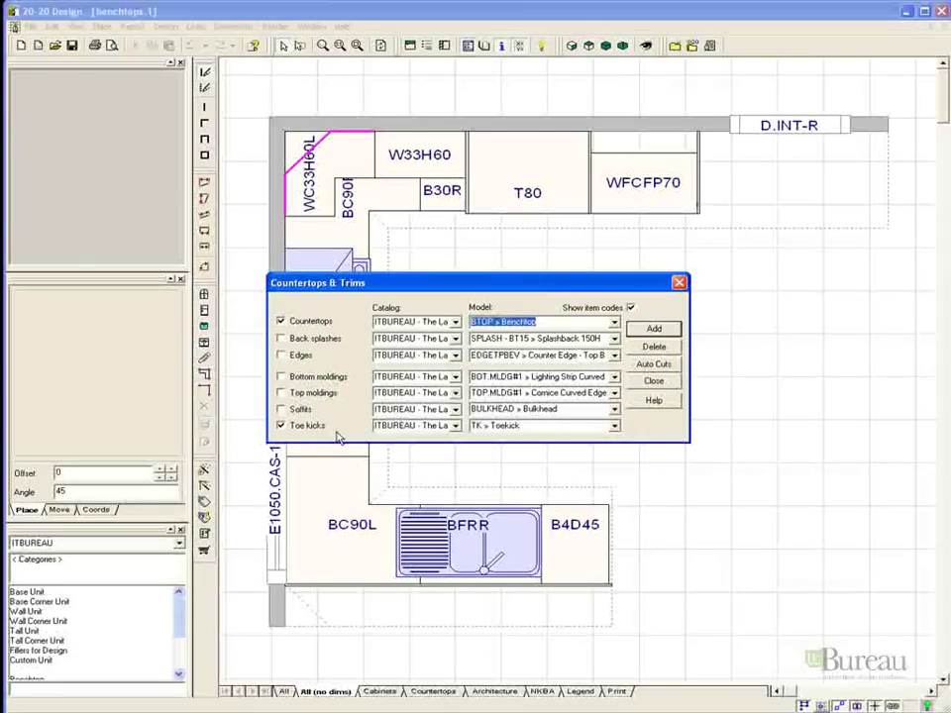
pyautogui.click(615, 426)
pyautogui.click(614, 426)
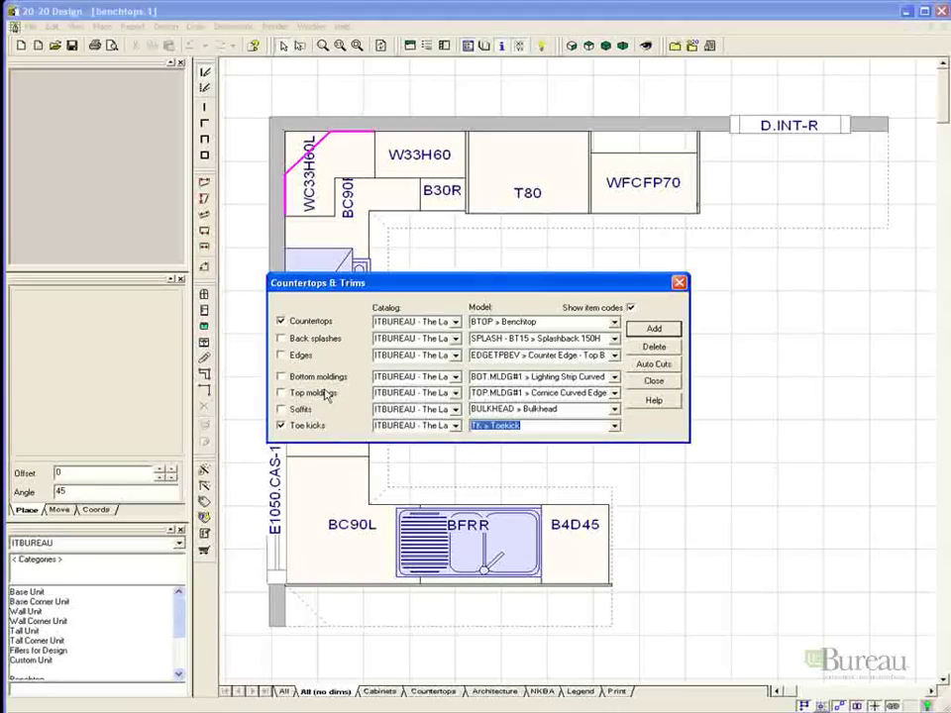
pyautogui.click(616, 394)
pyautogui.click(615, 394)
# - Add the benchtop and toe kick to the L-shaped run and zoom in on the sink section
pyautogui.click(654, 328)
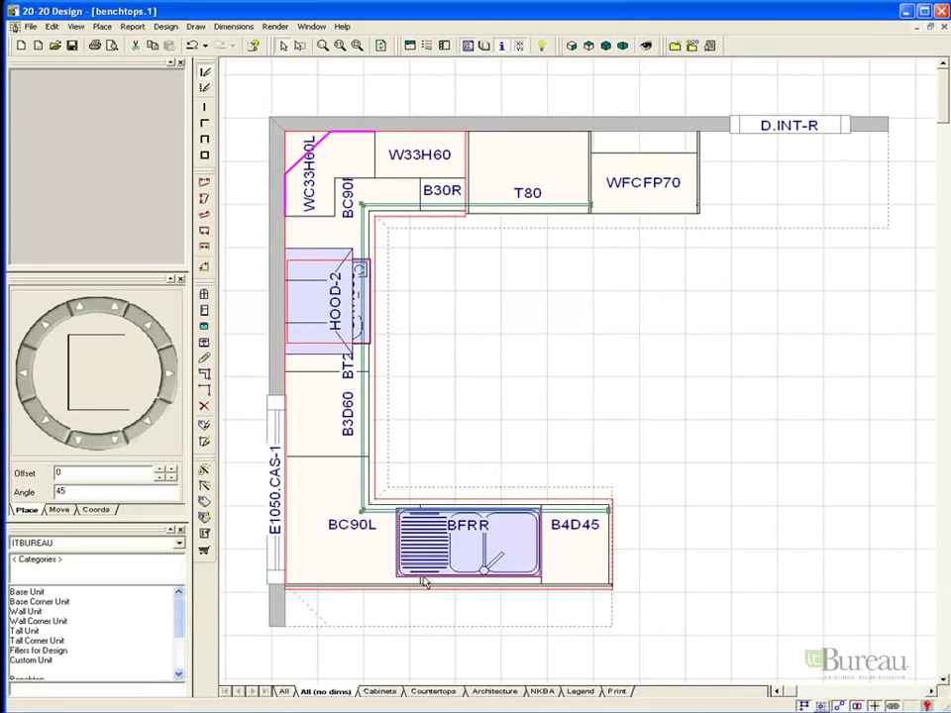
pyautogui.scroll(3, 434, 550)
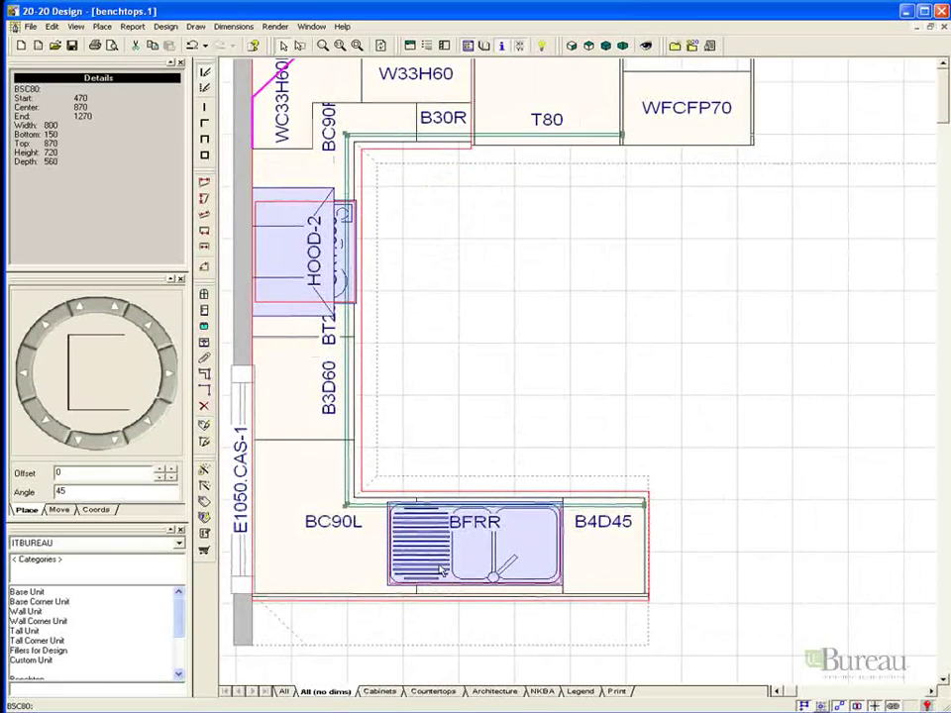
pyautogui.moveTo(443, 572); pyautogui.dragTo(444, 436, button='middle')
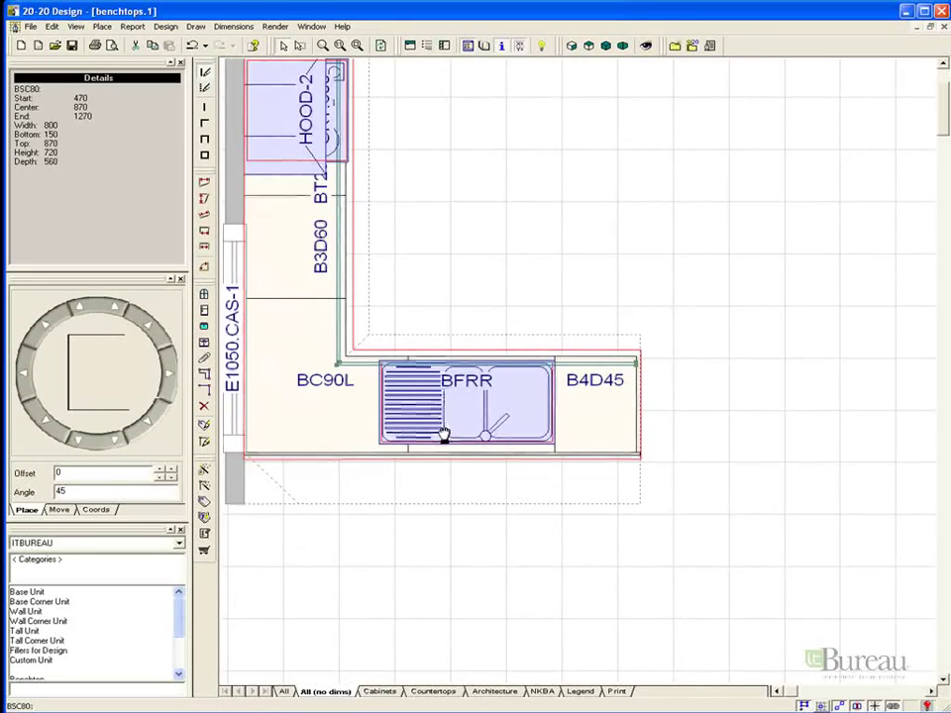
# - In Edit Shape, extrude the benchtop's front edge forward along the sink run with Add Line
pyautogui.rightClick(639, 355)
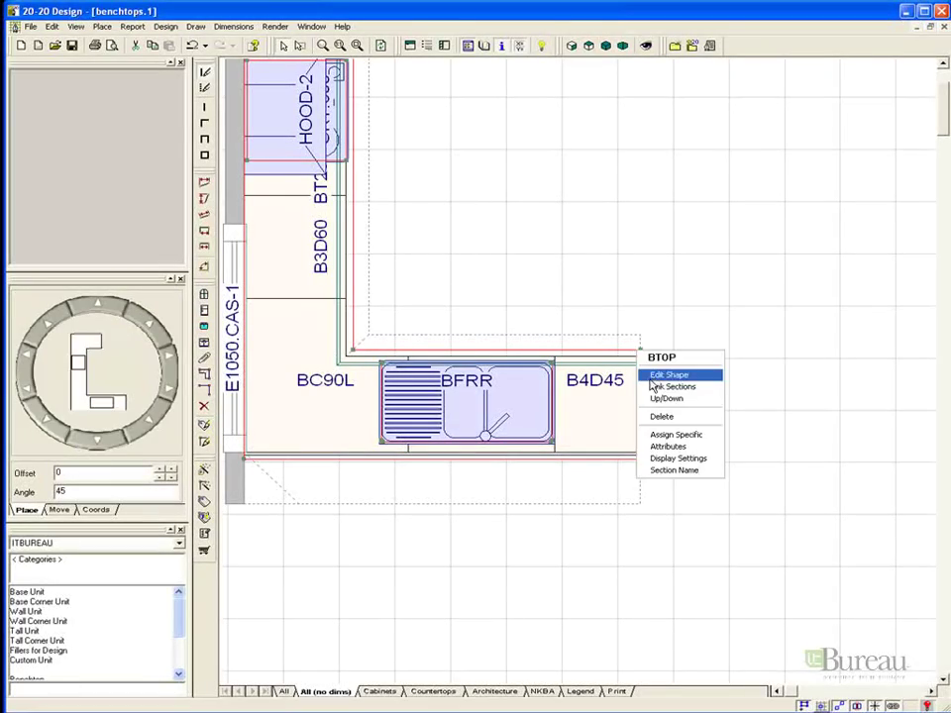
pyautogui.click(653, 373)
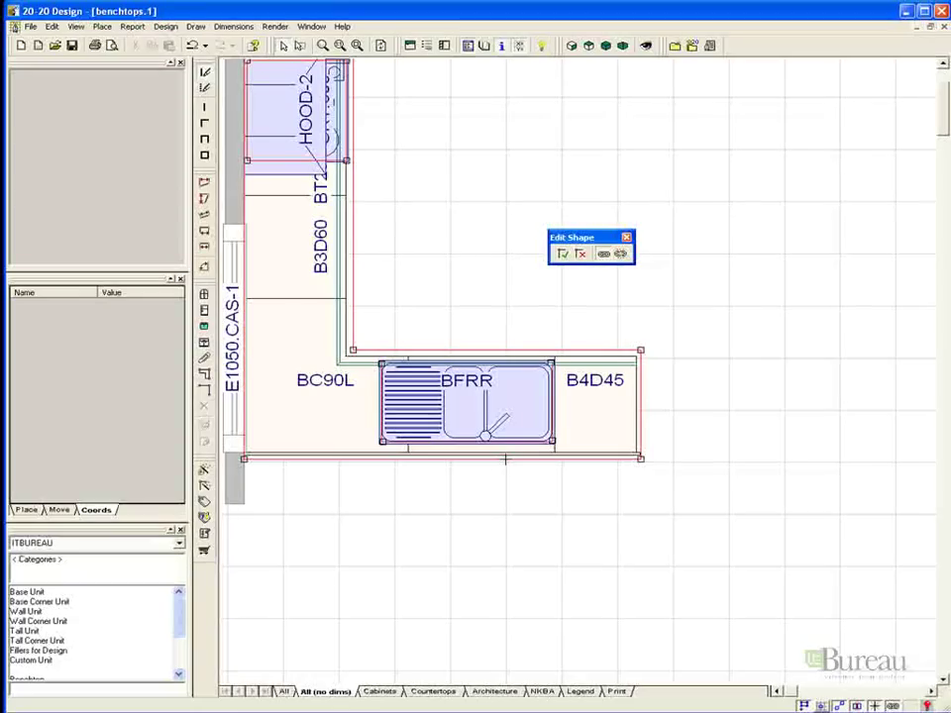
pyautogui.rightClick(505, 459)
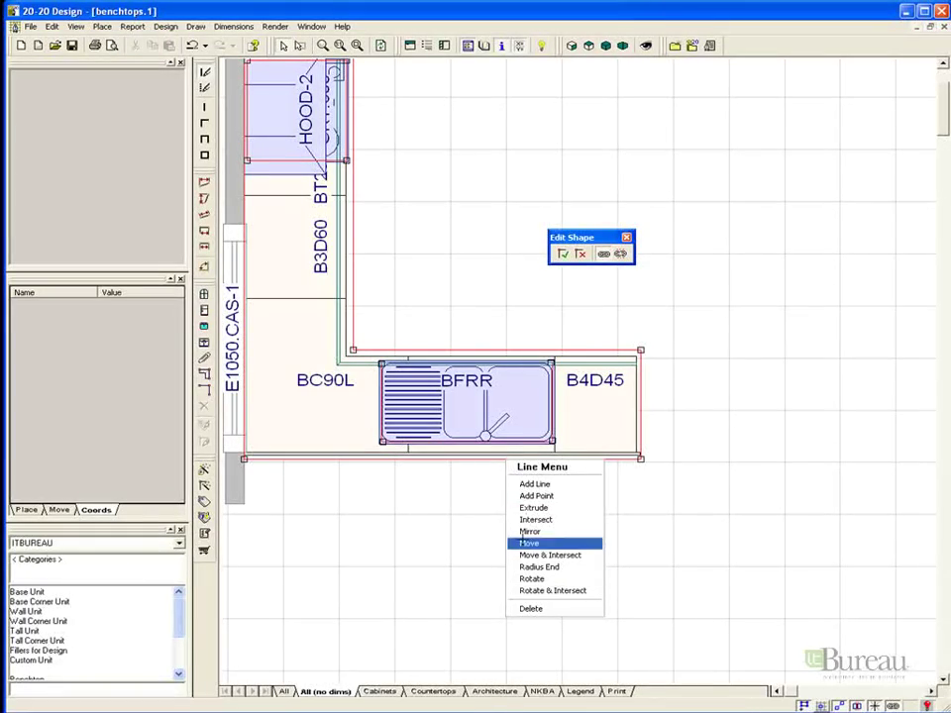
pyautogui.click(534, 483)
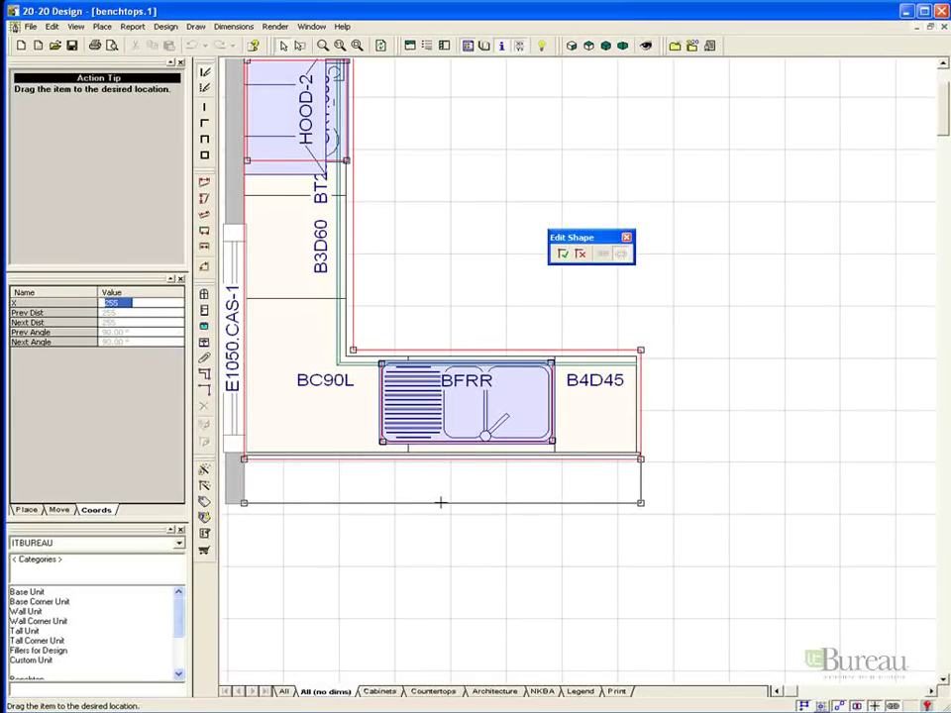
pyautogui.click(441, 502)
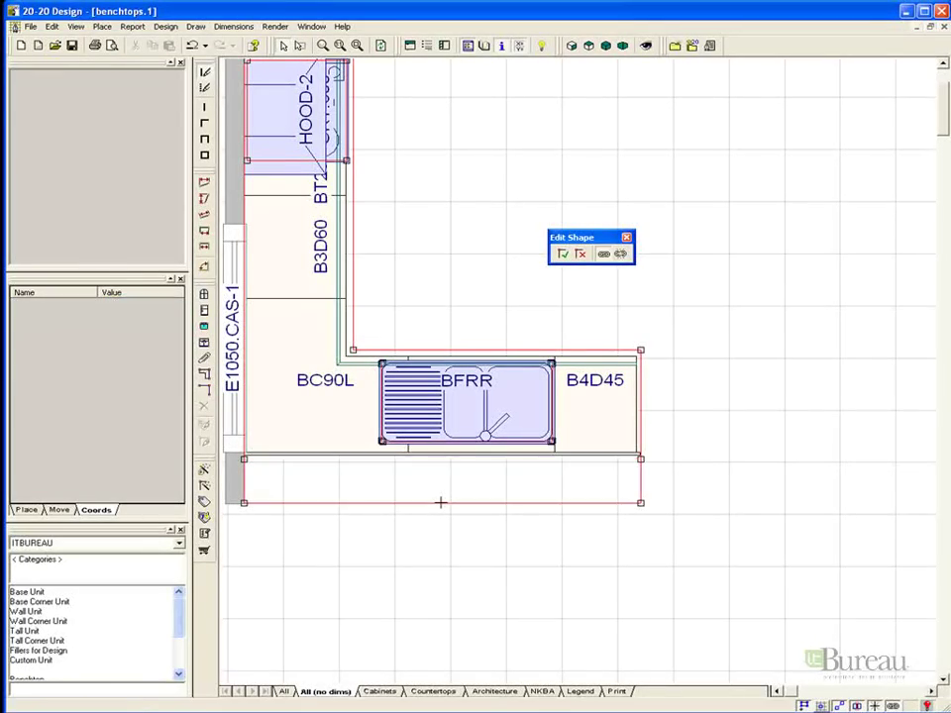
# - Delete the redundant front corner point and push the benchtop's right end just past the cabinets
pyautogui.rightClick(640, 459)
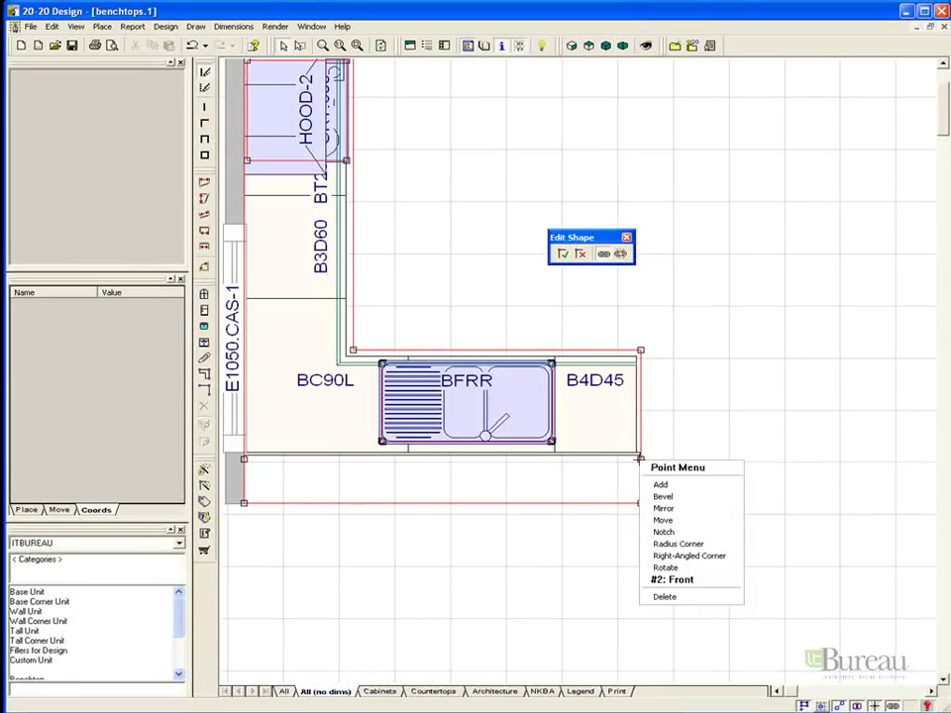
pyautogui.click(664, 597)
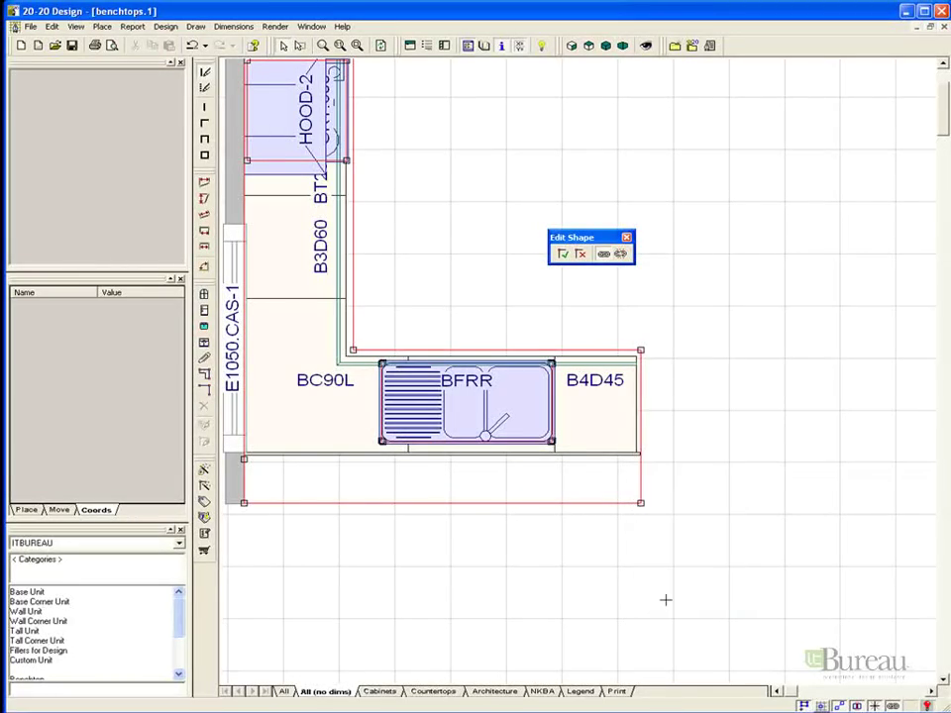
pyautogui.rightClick(641, 439)
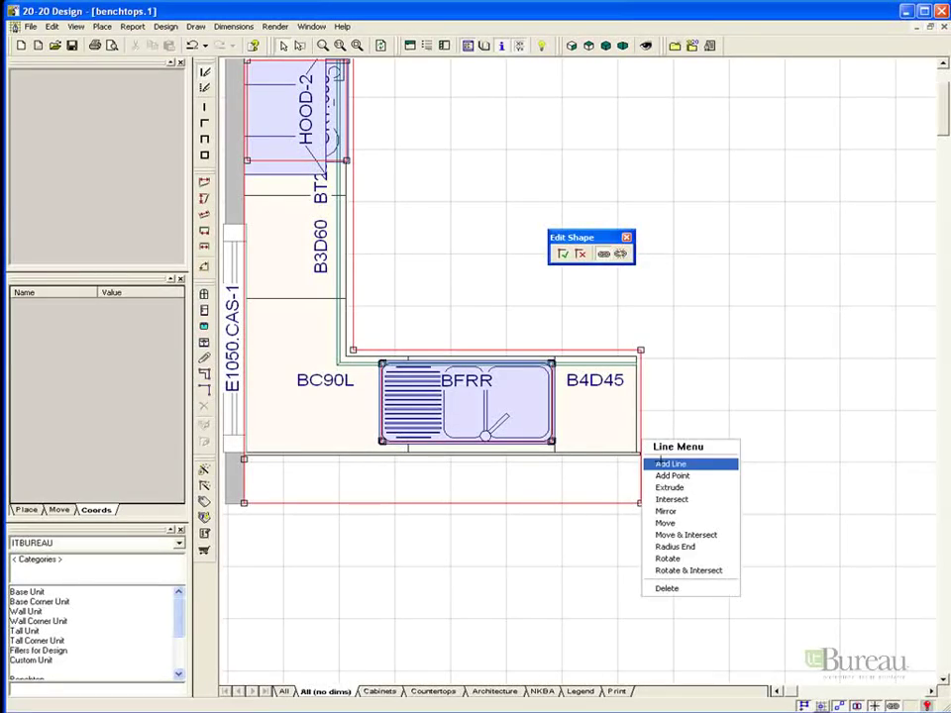
pyautogui.click(662, 463)
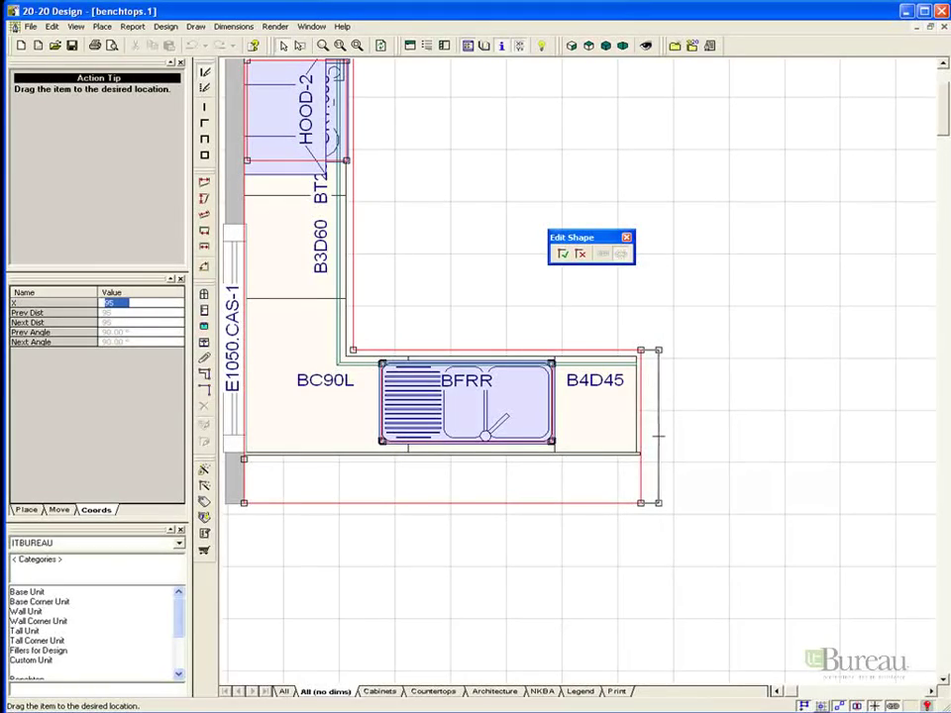
pyautogui.click(652, 435)
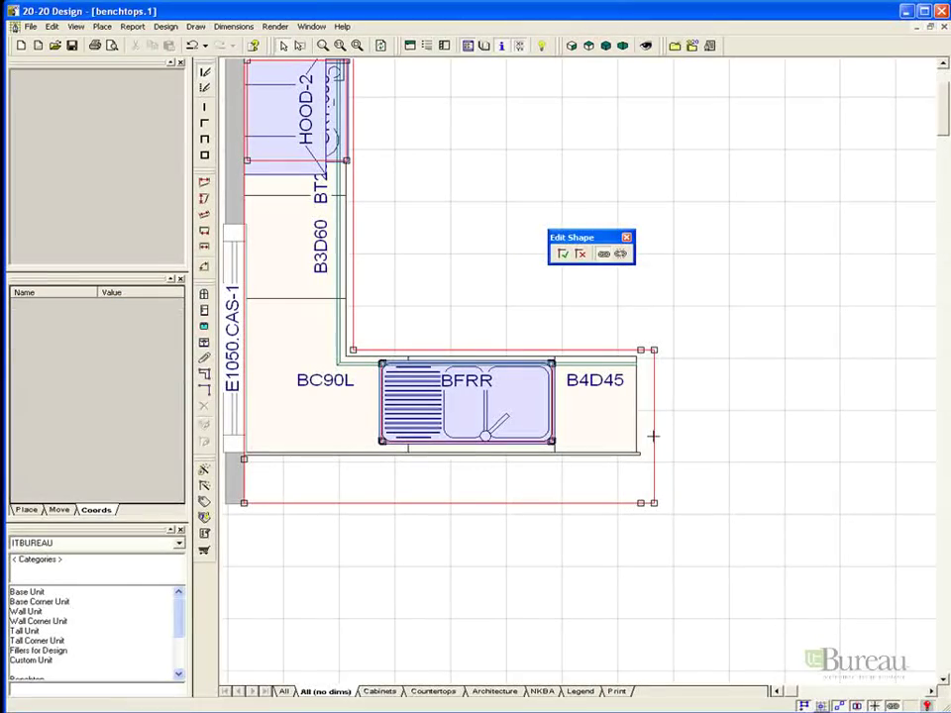
# - Delete the leftover bottom-right and top-right corner points from the benchtop's right end
pyautogui.rightClick(640, 503)
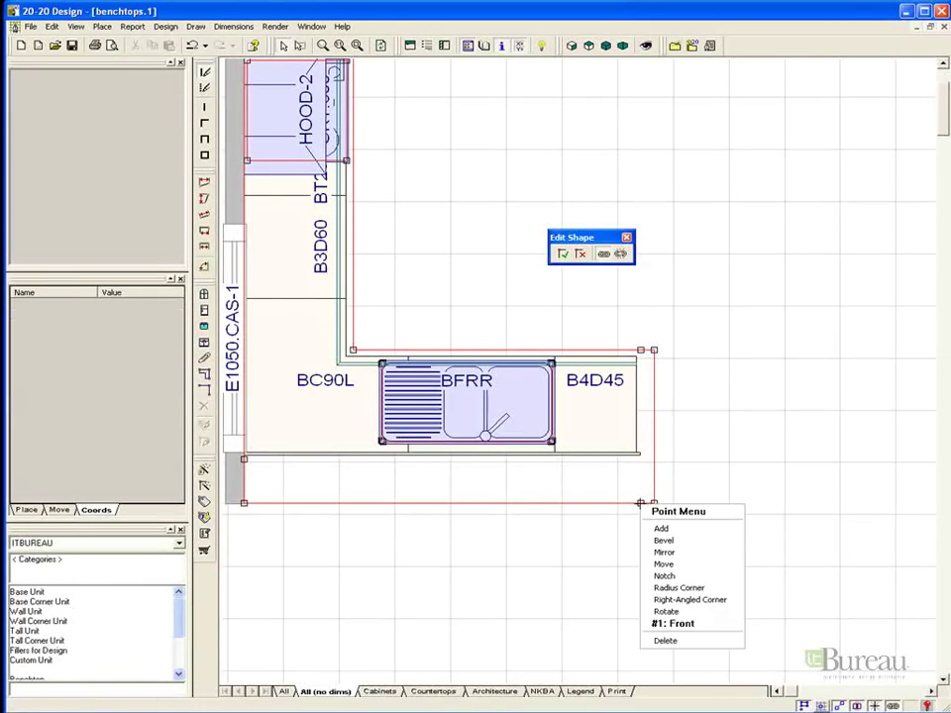
pyautogui.click(666, 641)
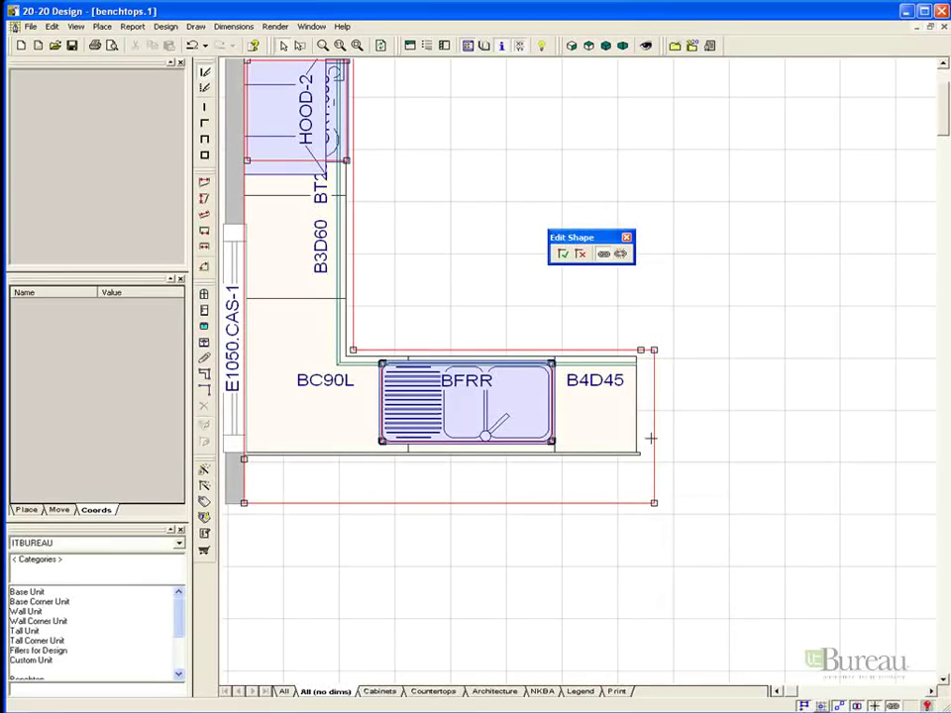
pyautogui.rightClick(640, 350)
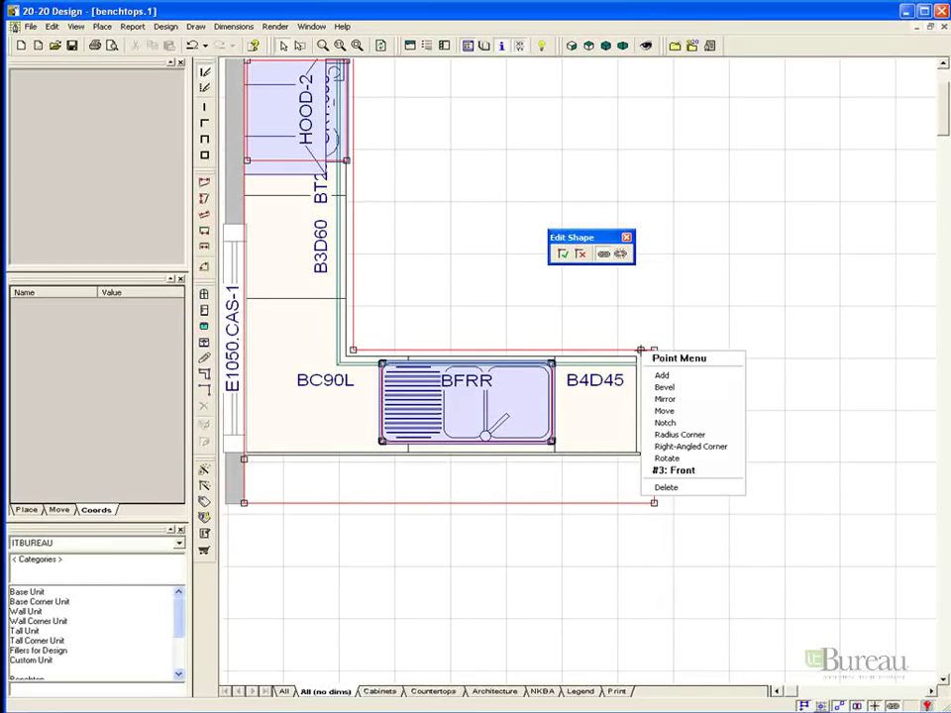
pyautogui.click(659, 488)
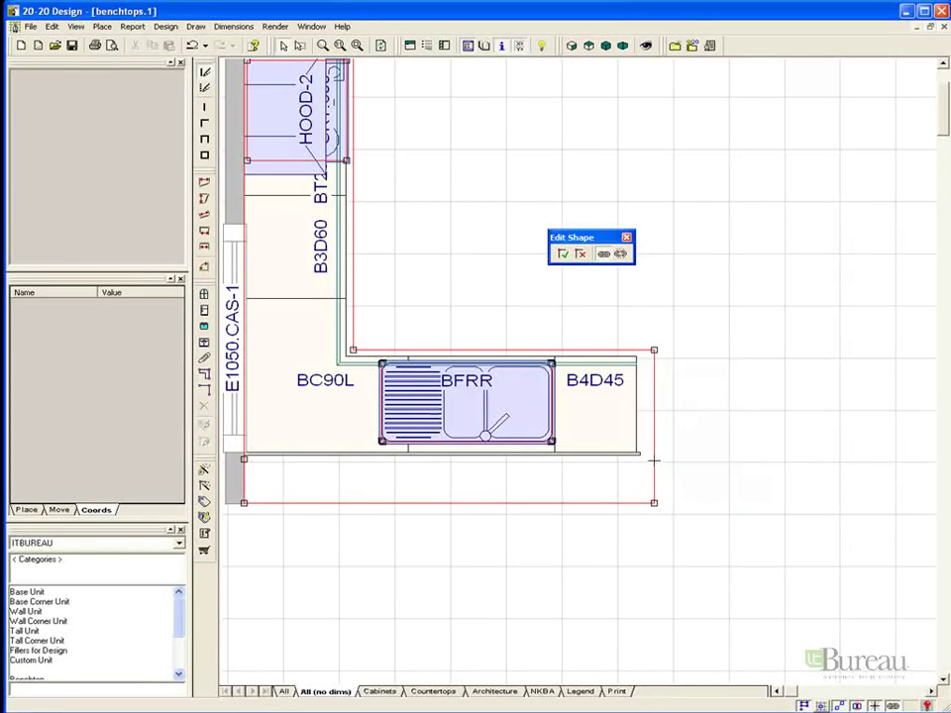
# - Curve the benchtop's right end as a trial, then straighten the arc back into a straight edge
pyautogui.rightClick(654, 446)
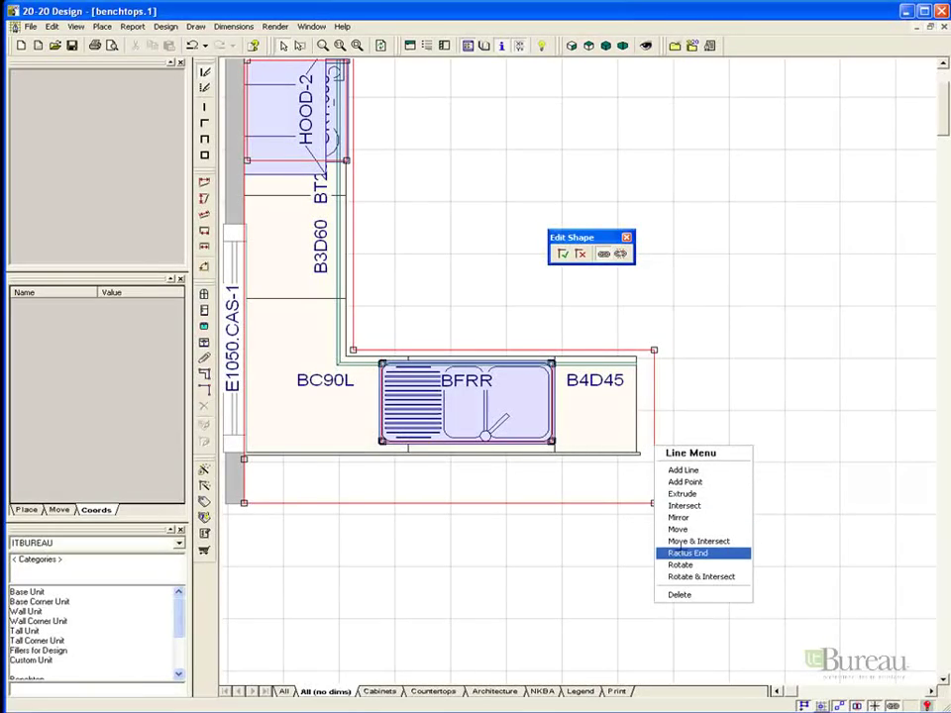
pyautogui.click(684, 553)
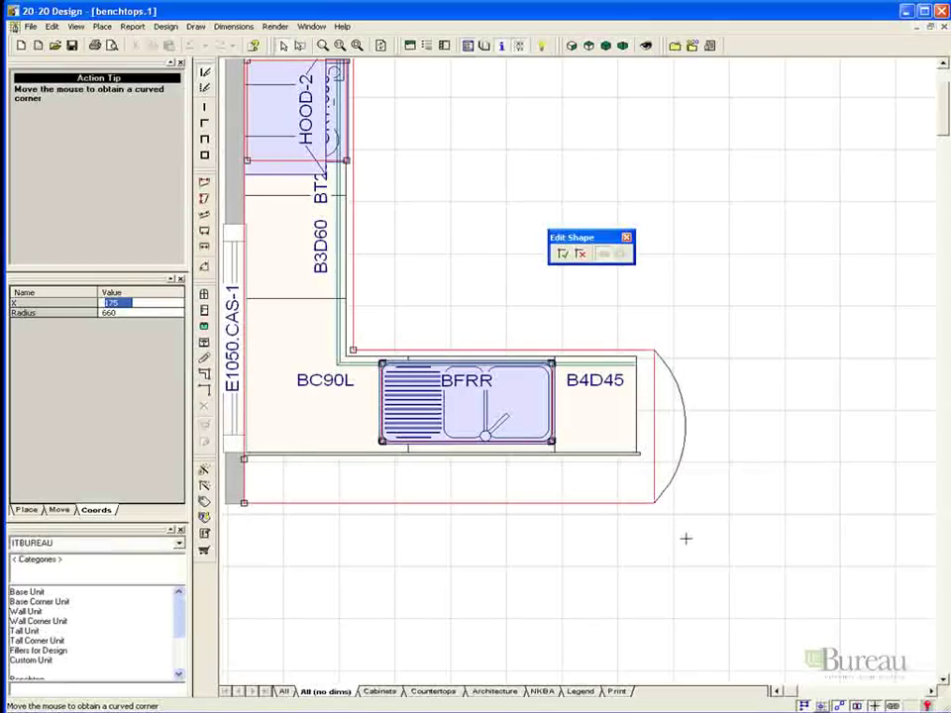
pyautogui.click(672, 539)
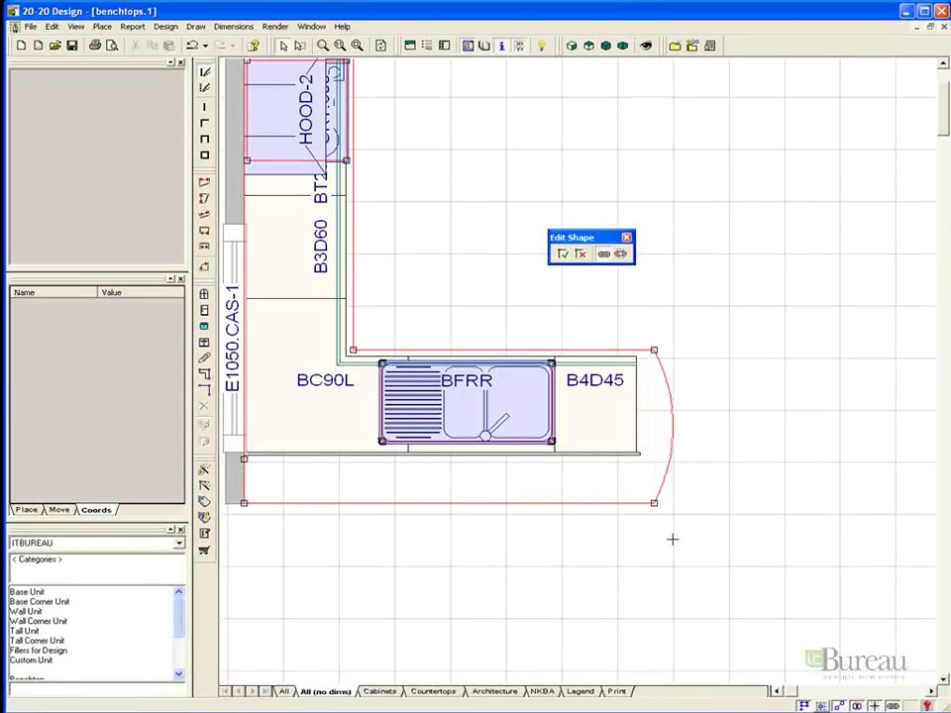
pyautogui.rightClick(668, 468)
pyautogui.click(677, 492)
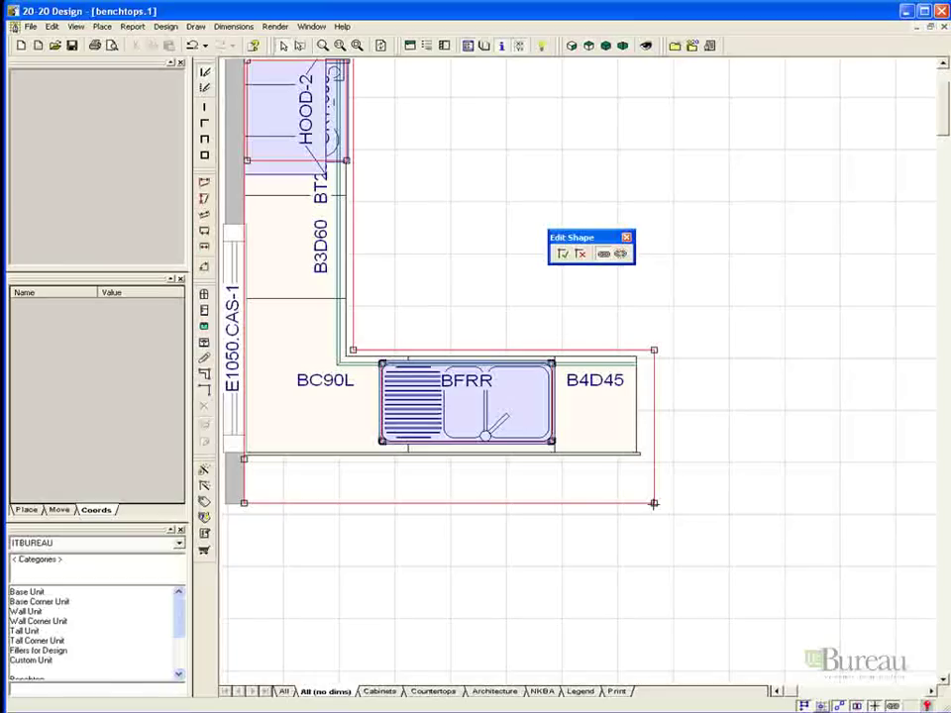
# - Round the bottom-right benchtop corner with a 75 radius
pyautogui.rightClick(654, 503)
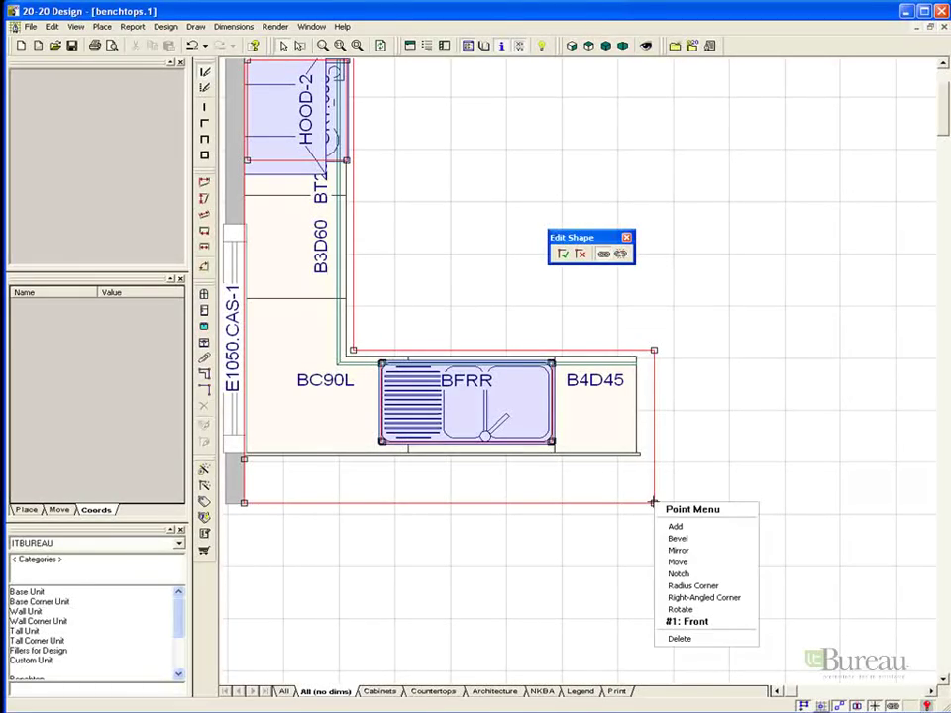
pyautogui.click(694, 585)
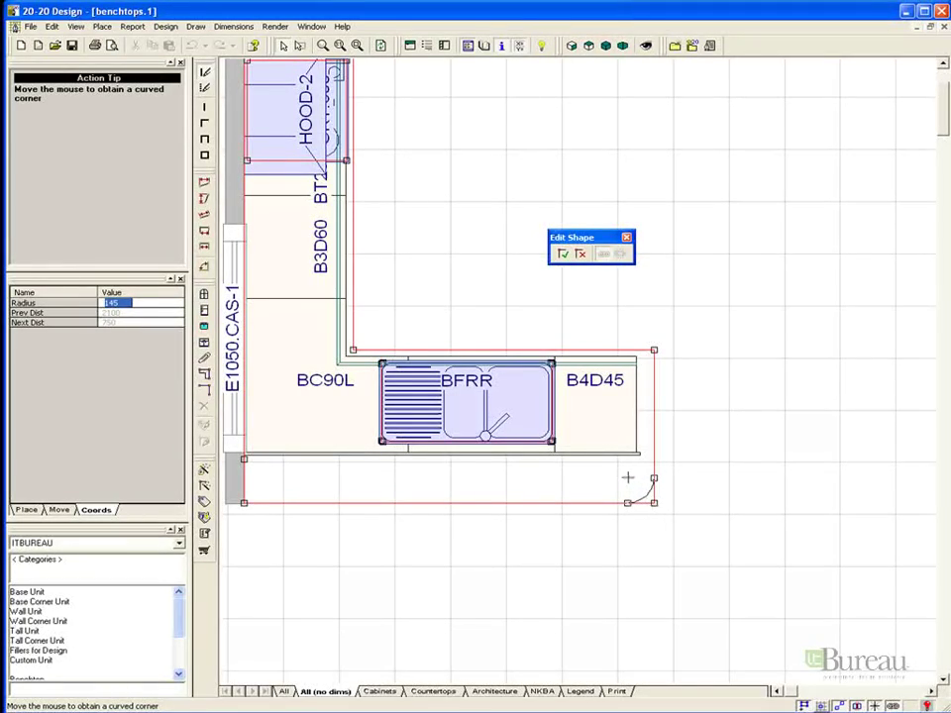
pyautogui.write('75')
pyautogui.press('Return')
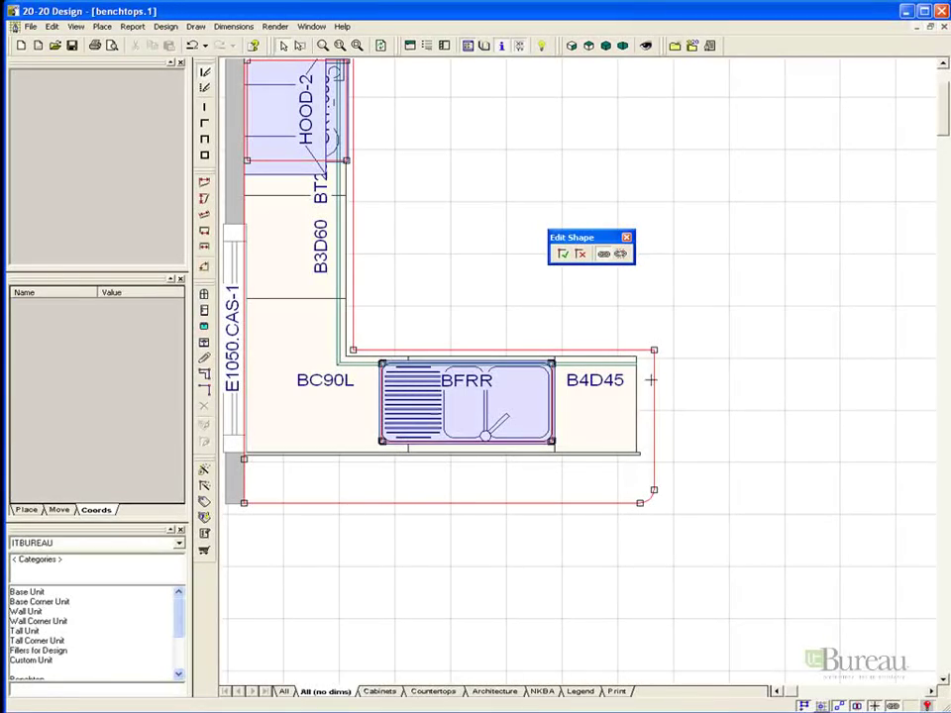
# - Round the top-right benchtop corner with a 75 radius and zoom out to the whole kitchen
pyautogui.rightClick(654, 350)
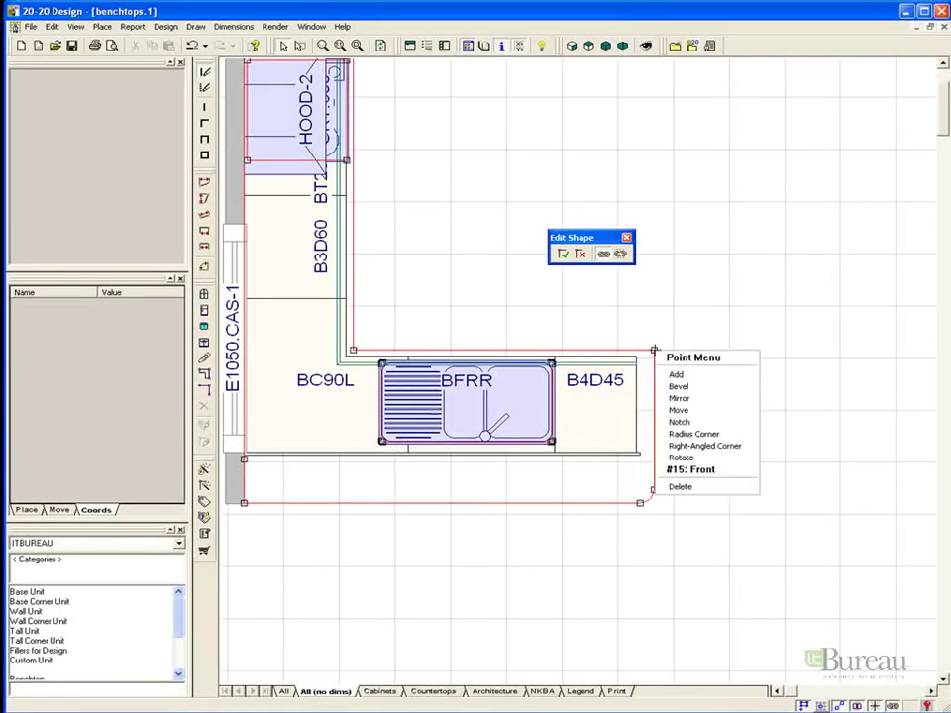
pyautogui.click(683, 434)
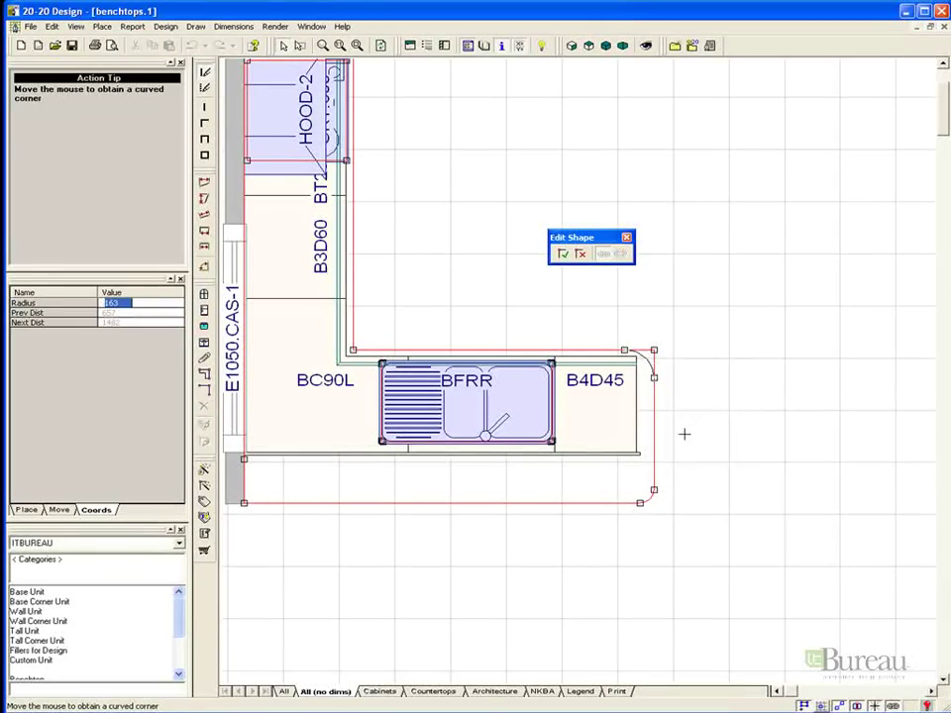
pyautogui.write('75')
pyautogui.press('Return')
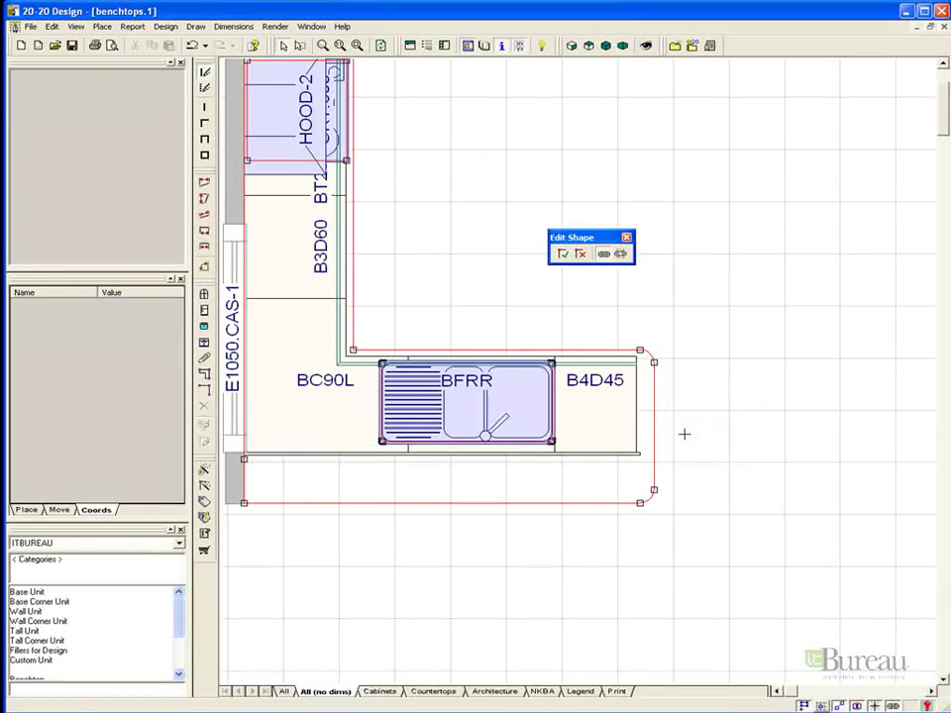
pyautogui.click(339, 45)
pyautogui.click(461, 314)
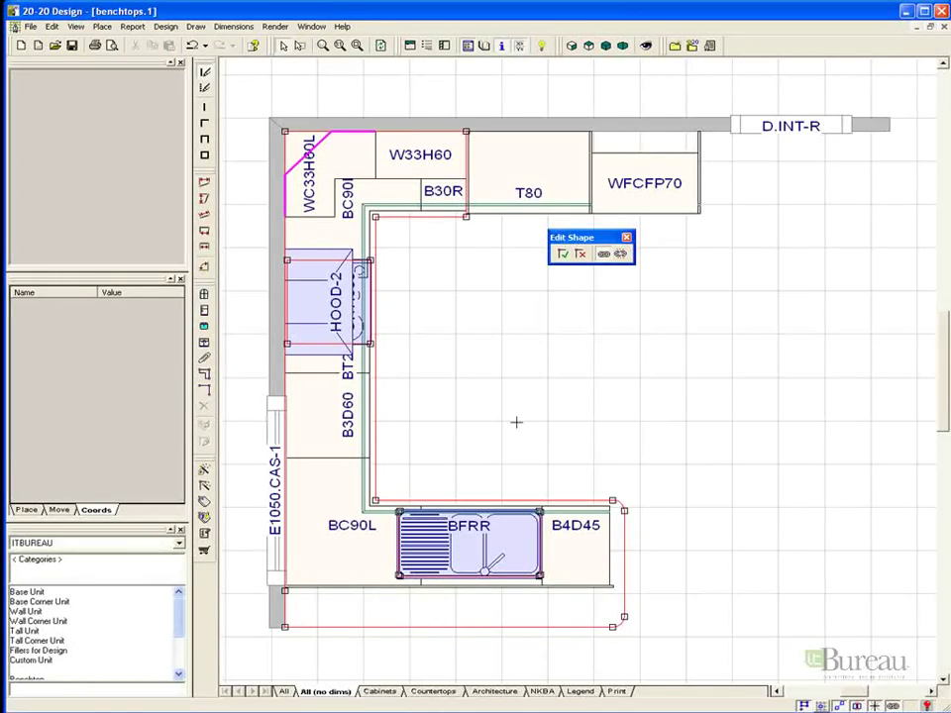
# - Accept the shape edits, switch to the Countertops view and open its Display Settings
pyautogui.click(563, 254)
pyautogui.click(436, 691)
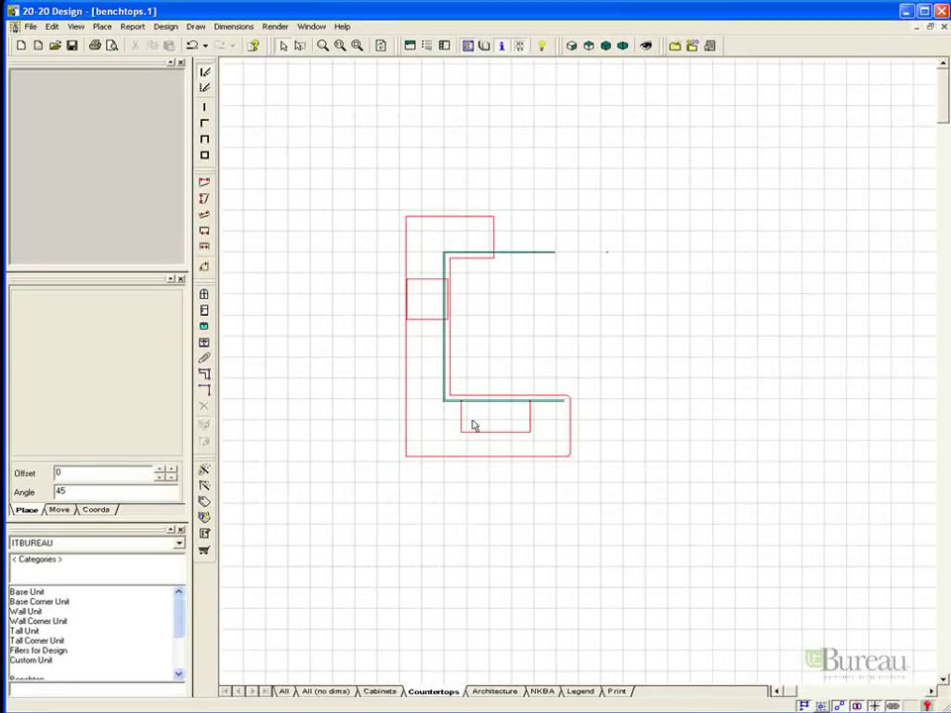
pyautogui.scroll(2, 474, 466)
pyautogui.scroll(1, 473, 464)
pyautogui.click(436, 371)
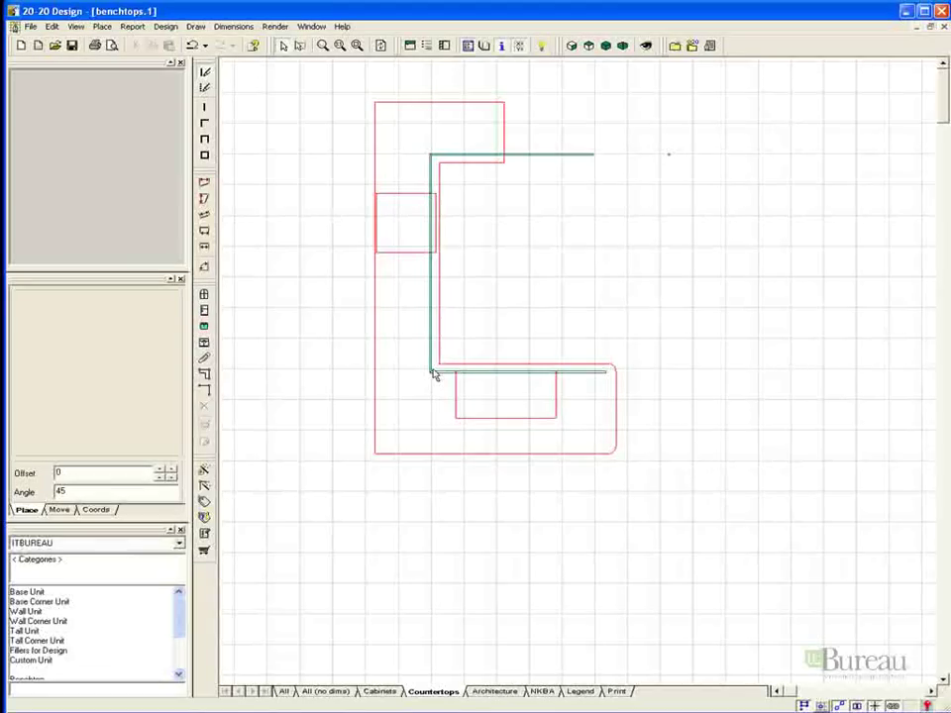
pyautogui.rightClick(431, 638)
pyautogui.click(461, 644)
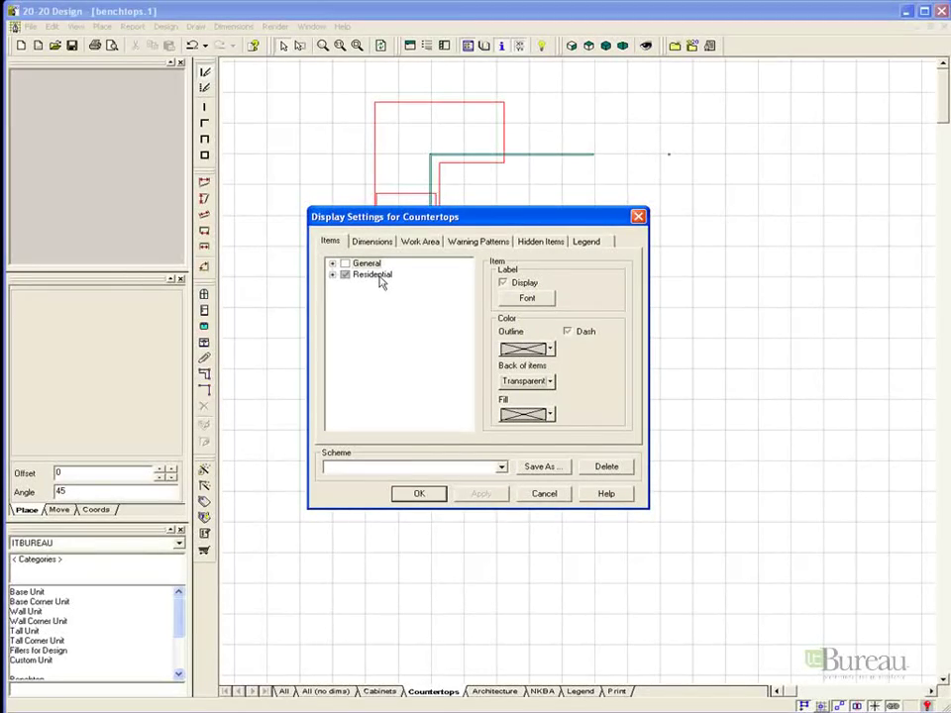
# - Untick Toe Kicks under Residential > Countertops & Trims and apply the display settings
pyautogui.doubleClick(378, 276)
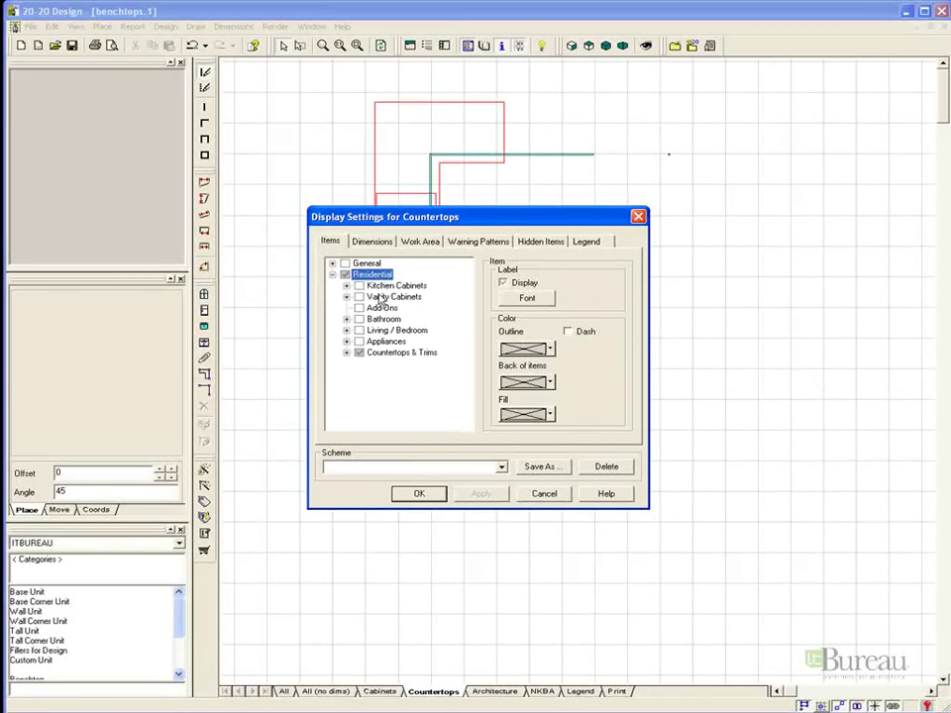
pyautogui.doubleClick(382, 353)
pyautogui.click(375, 386)
pyautogui.click(419, 494)
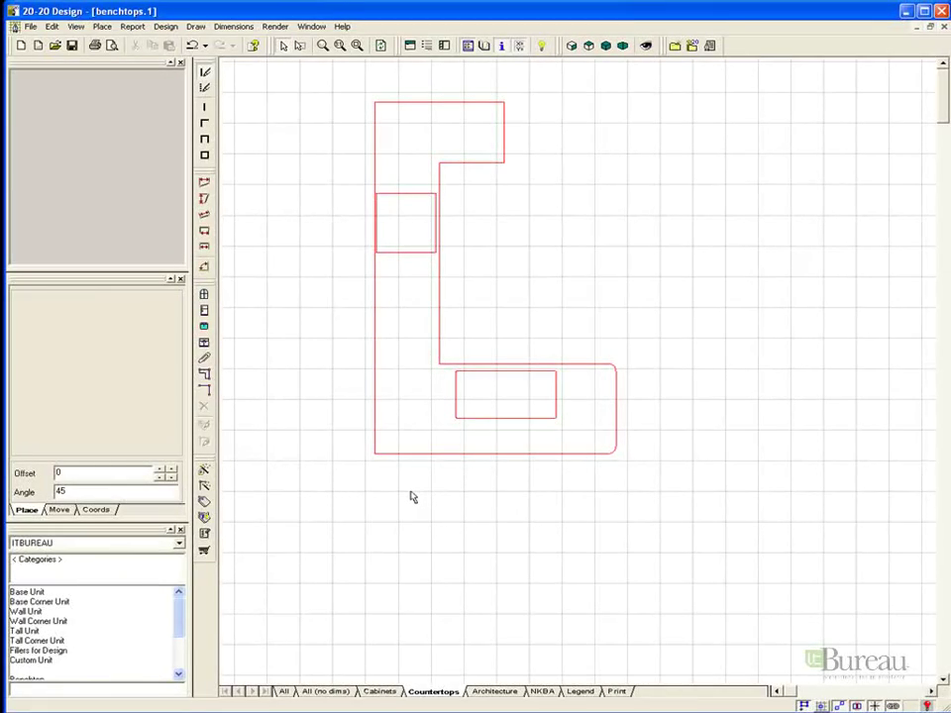
# - Zoom in and put the L-shaped countertop into Edit Shape mode
pyautogui.scroll(2, 413, 496)
pyautogui.scroll(2, 413, 497)
pyautogui.click(500, 426)
pyautogui.rightClick(501, 430)
pyautogui.click(509, 447)
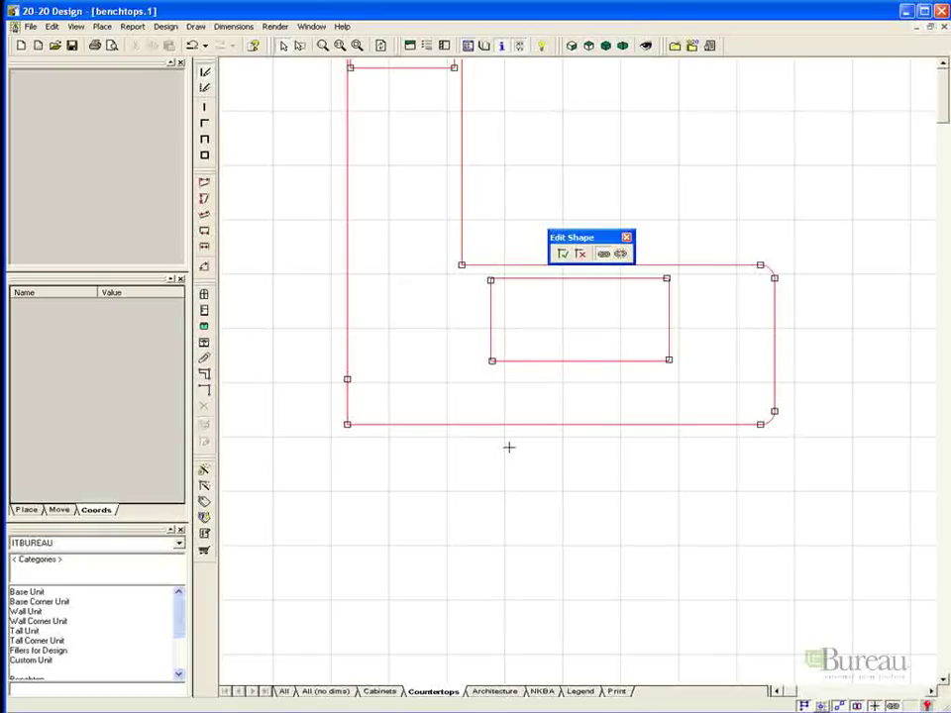
# - Add two points along the benchtop's front edge, the second further left
pyautogui.rightClick(538, 426)
pyautogui.click(567, 463)
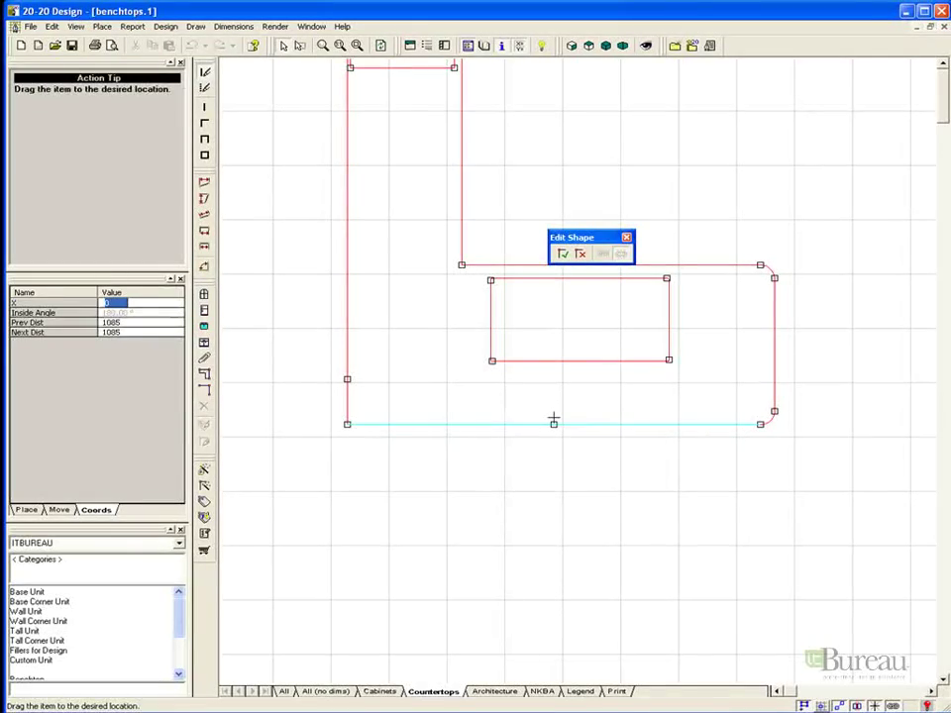
pyautogui.click(554, 422)
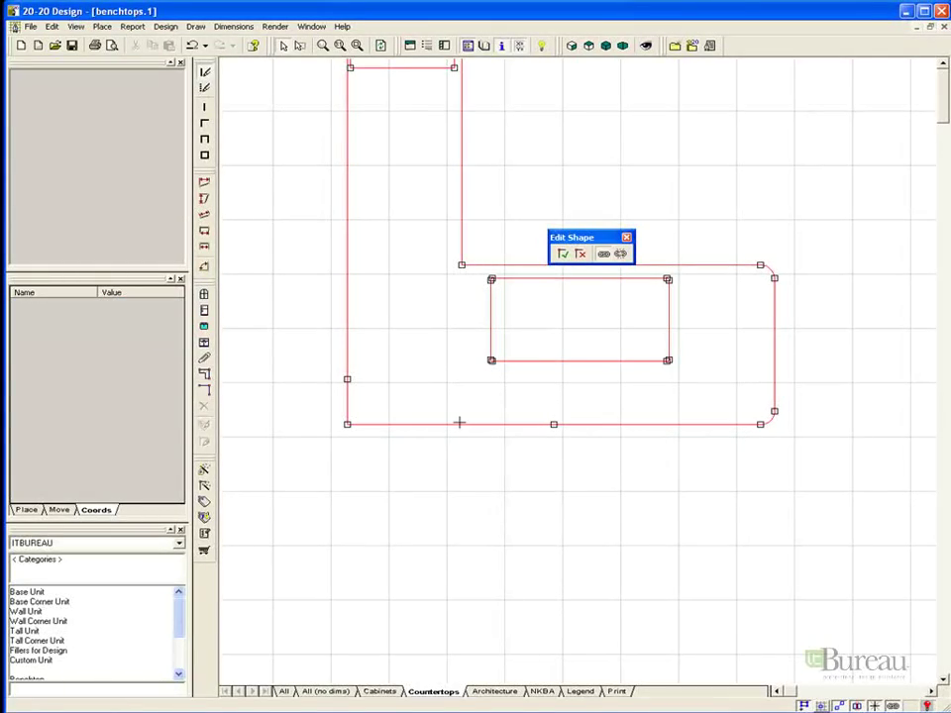
pyautogui.rightClick(446, 424)
pyautogui.click(468, 459)
pyautogui.click(431, 423)
# - Apply Radius End to the left, middle and right front segments as alternating up-down-up arcs
pyautogui.rightClick(396, 424)
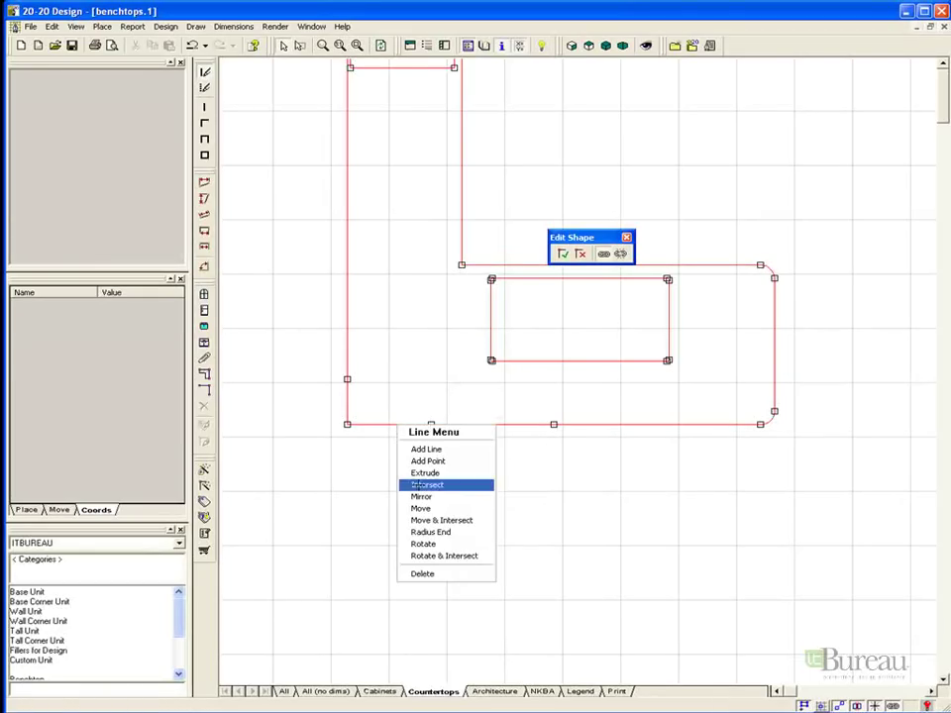
pyautogui.click(430, 532)
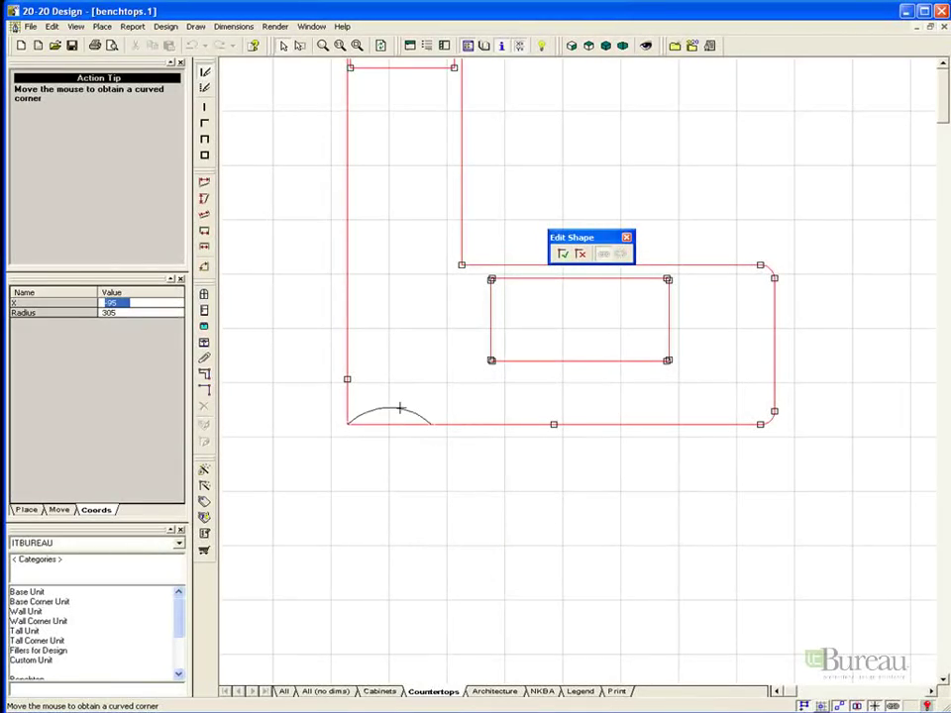
pyautogui.click(400, 408)
pyautogui.rightClick(484, 424)
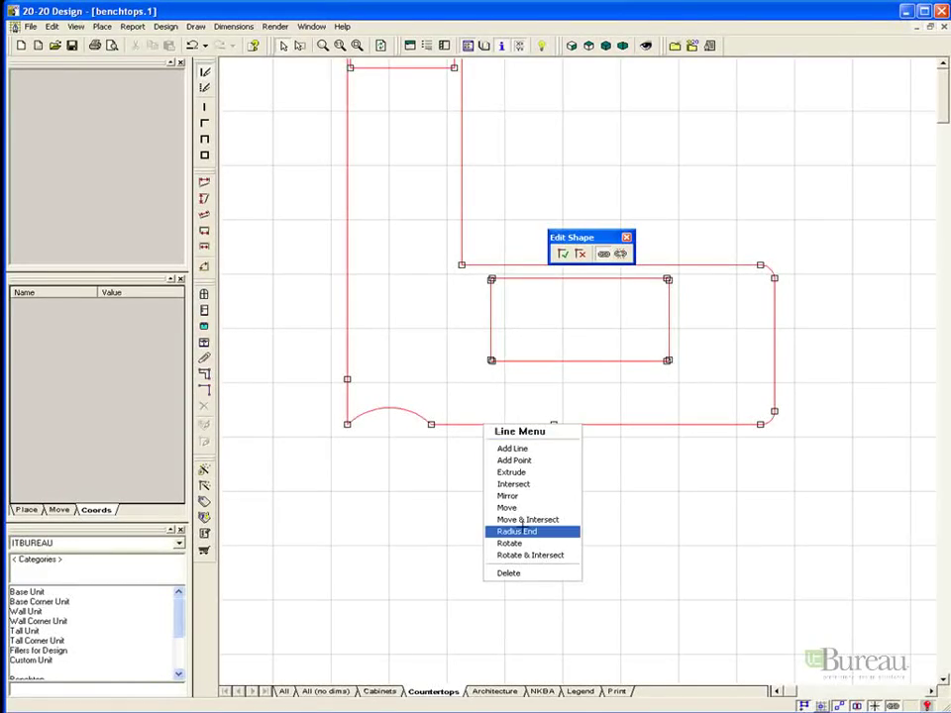
pyautogui.click(523, 531)
pyautogui.click(515, 448)
pyautogui.rightClick(593, 425)
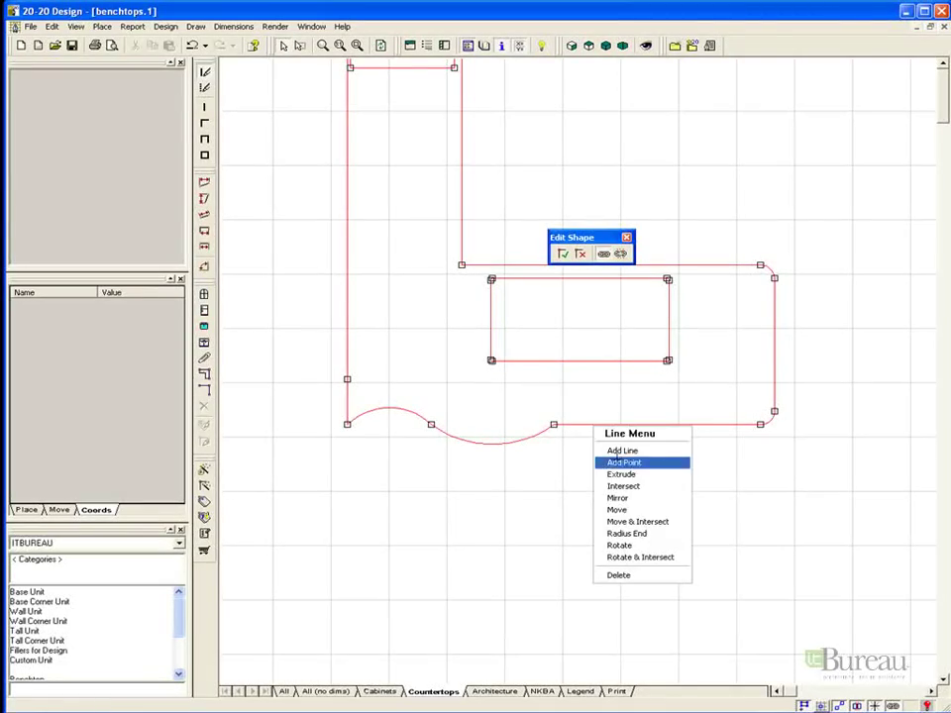
pyautogui.click(624, 533)
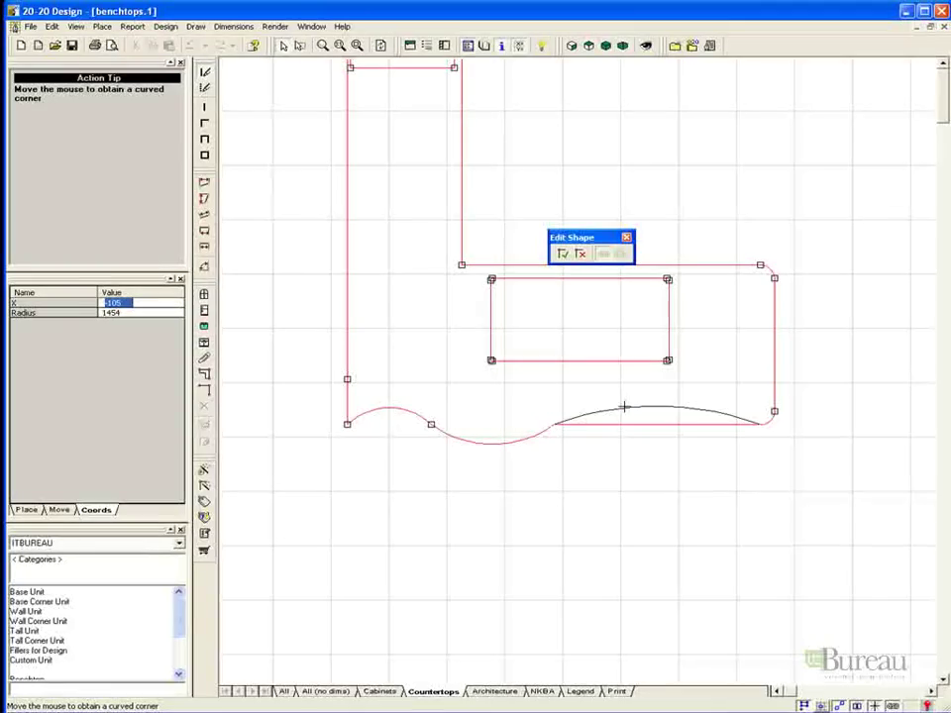
pyautogui.click(624, 406)
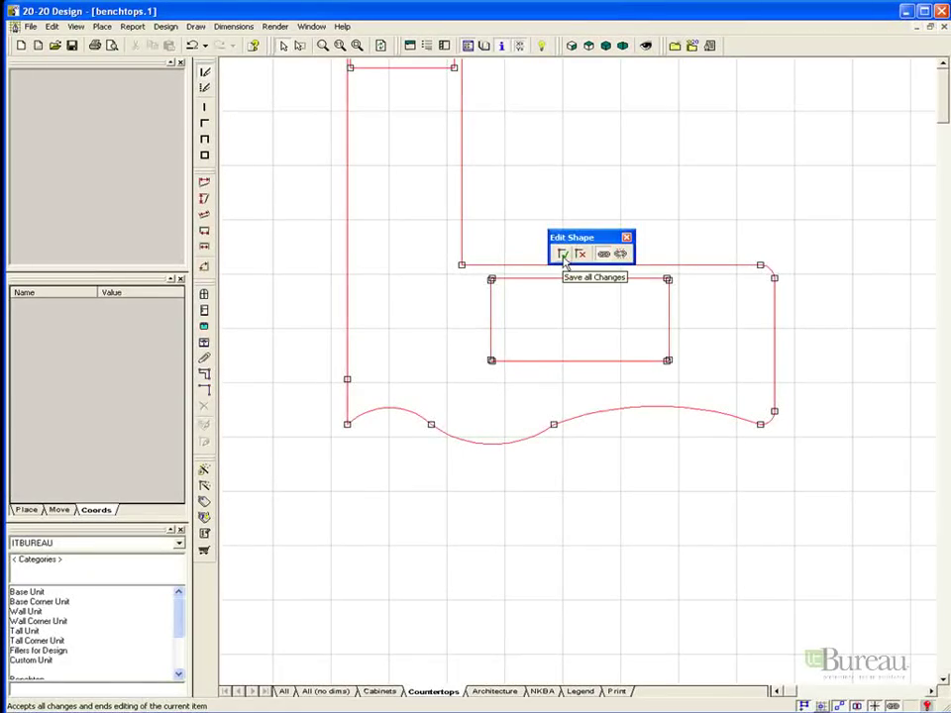
# - Accept the wave edit, undo it, then cancel Edit Shape to restore the straight front edge
pyautogui.click(562, 255)
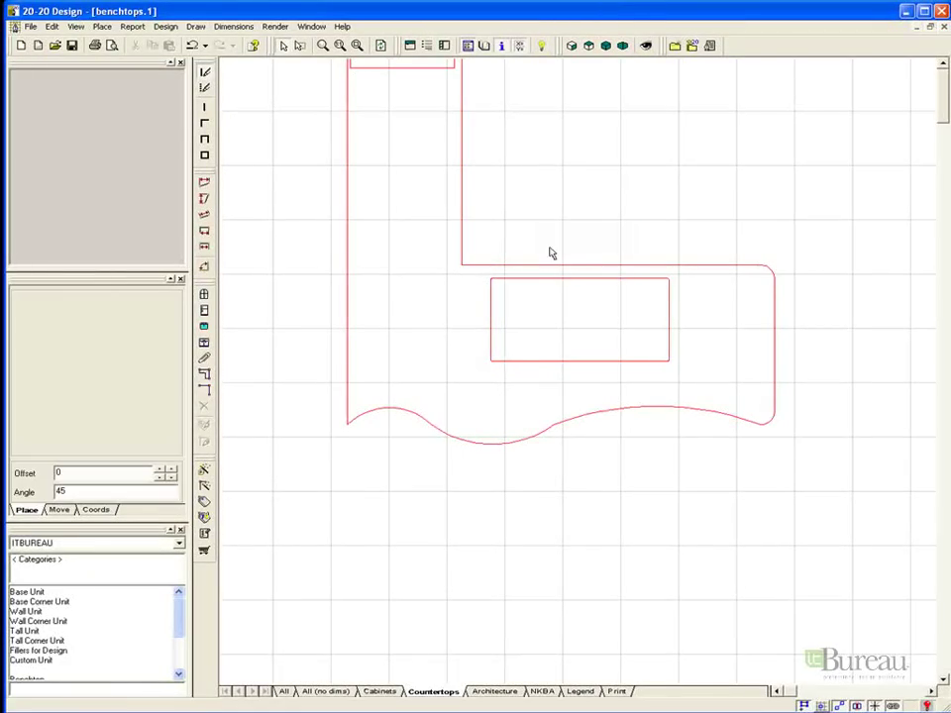
pyautogui.click(195, 47)
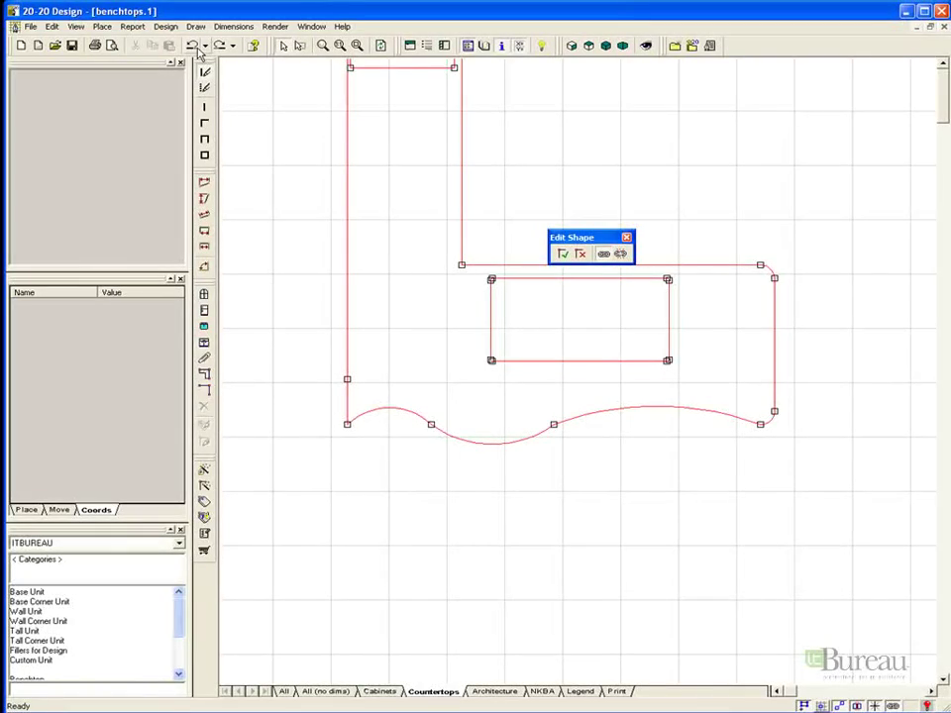
pyautogui.click(581, 253)
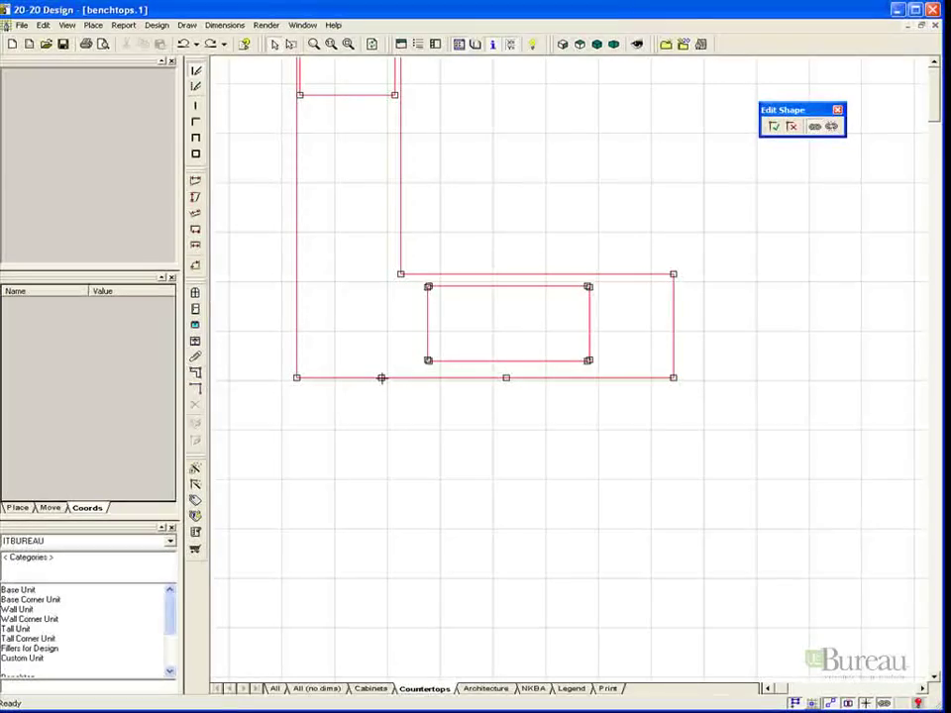
# - Drag a front point down, pull the bottom-right corner outward, and move the whole countertop
pyautogui.moveTo(381, 377); pyautogui.dragTo(402, 459)
pyautogui.click(673, 378)
pyautogui.moveTo(757, 307); pyautogui.dragTo(738, 474)
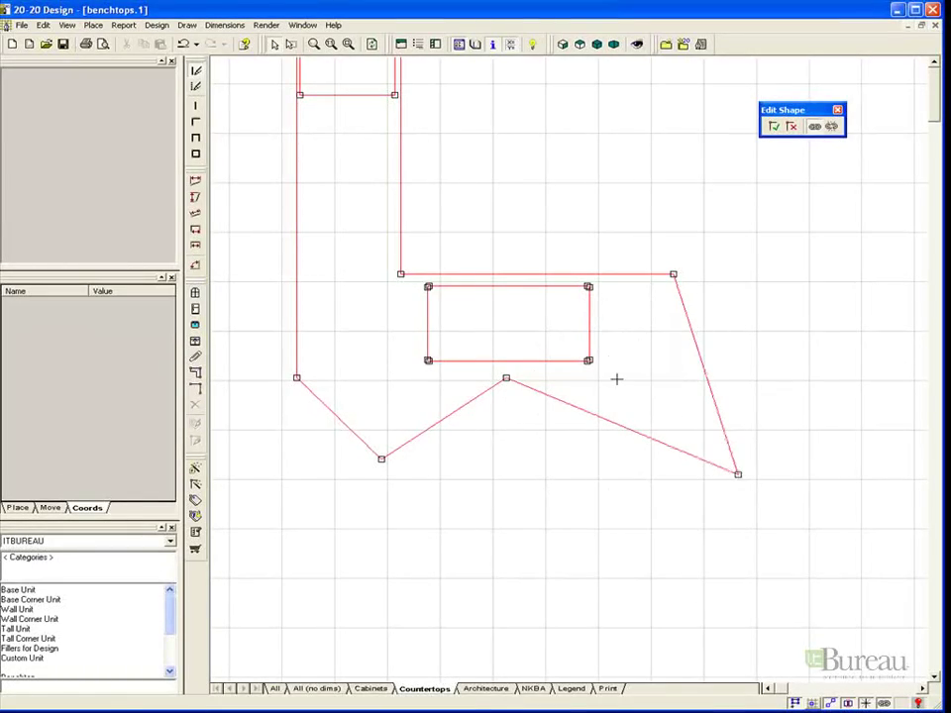
pyautogui.moveTo(614, 374); pyautogui.dragTo(644, 522)
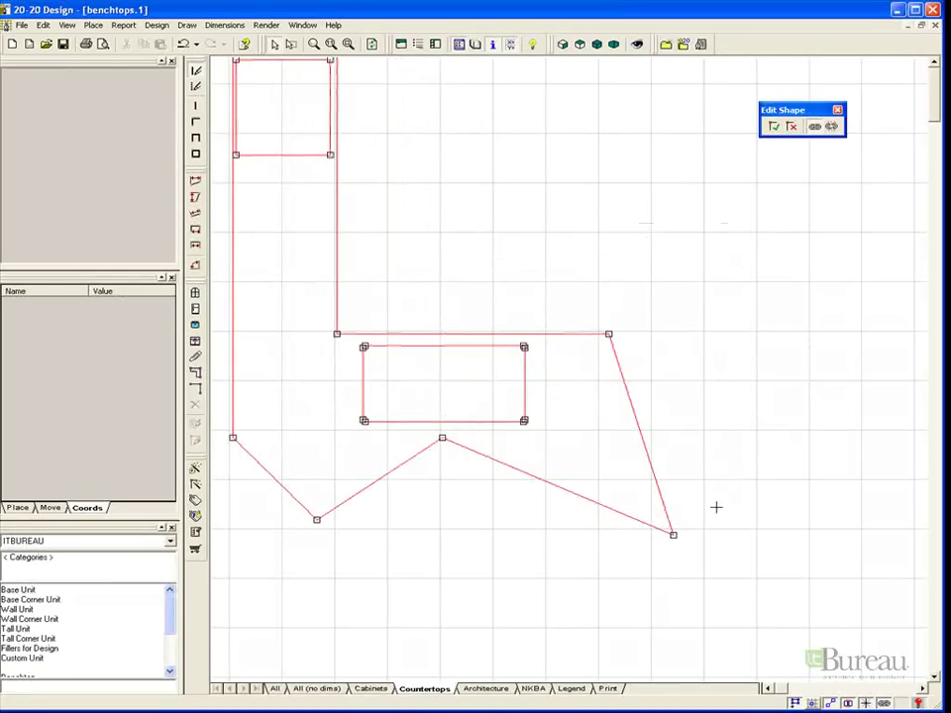